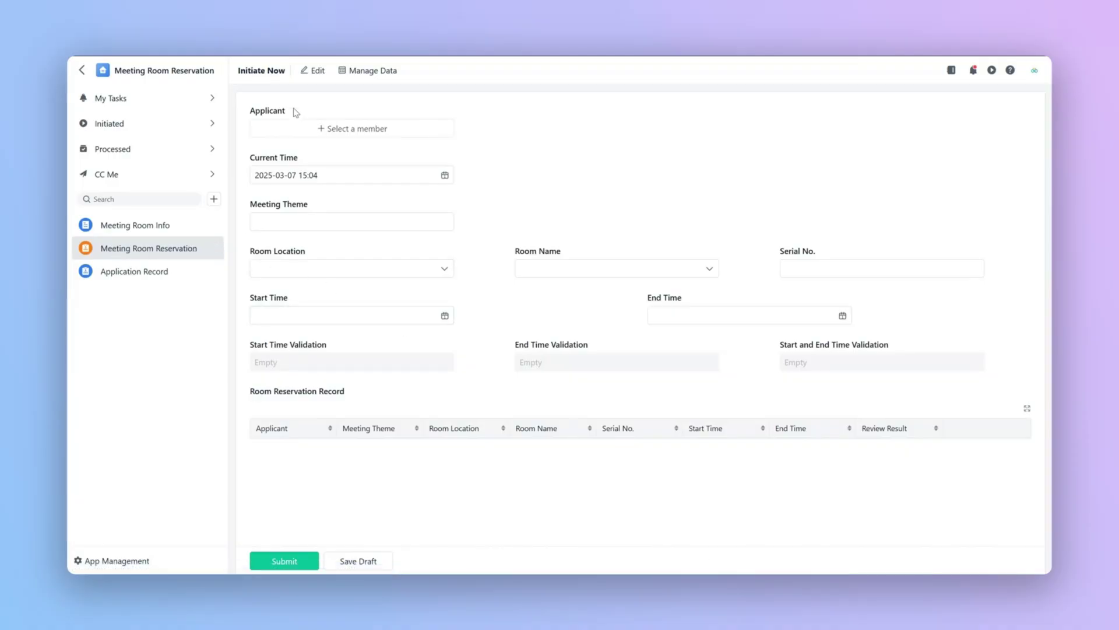
Create a form-triggered automation on Meeting Room Reservation, named "Sync Meeting Room Reservation to Application Record"
{"action": "left_click", "coordinate": [316, 72]}
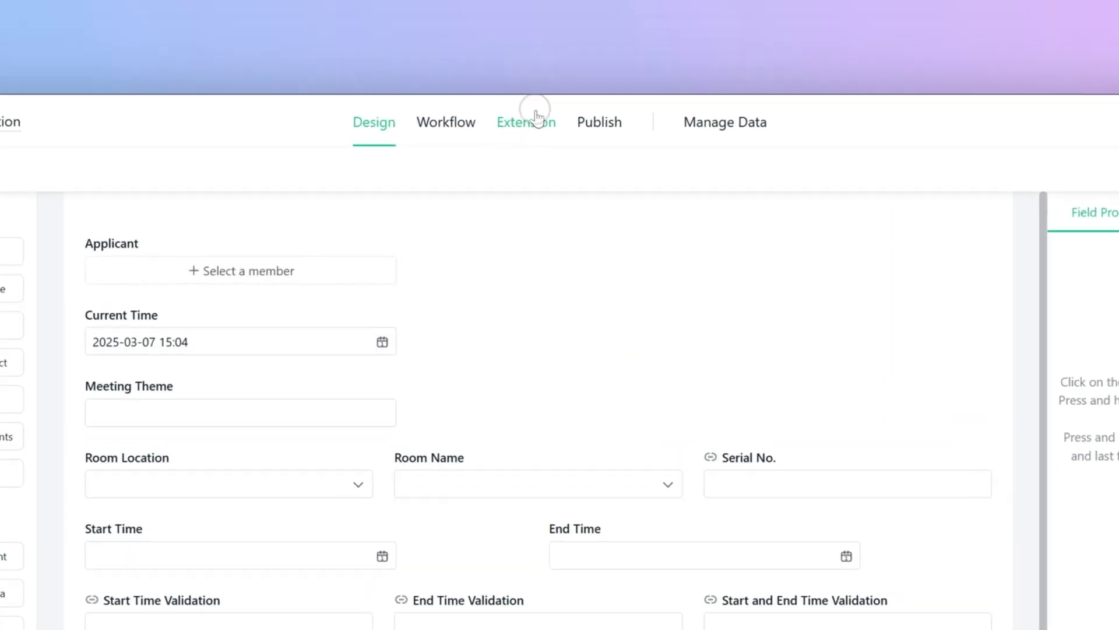
{"action": "left_click", "coordinate": [533, 75]}
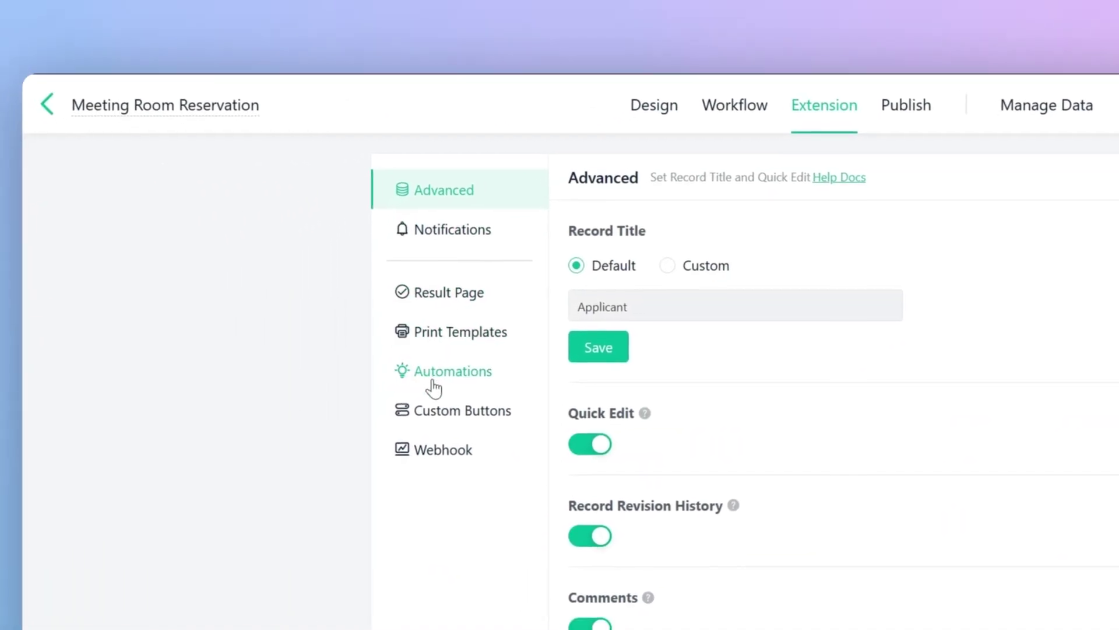
{"action": "left_click", "coordinate": [146, 404]}
{"action": "left_click", "coordinate": [671, 242]}
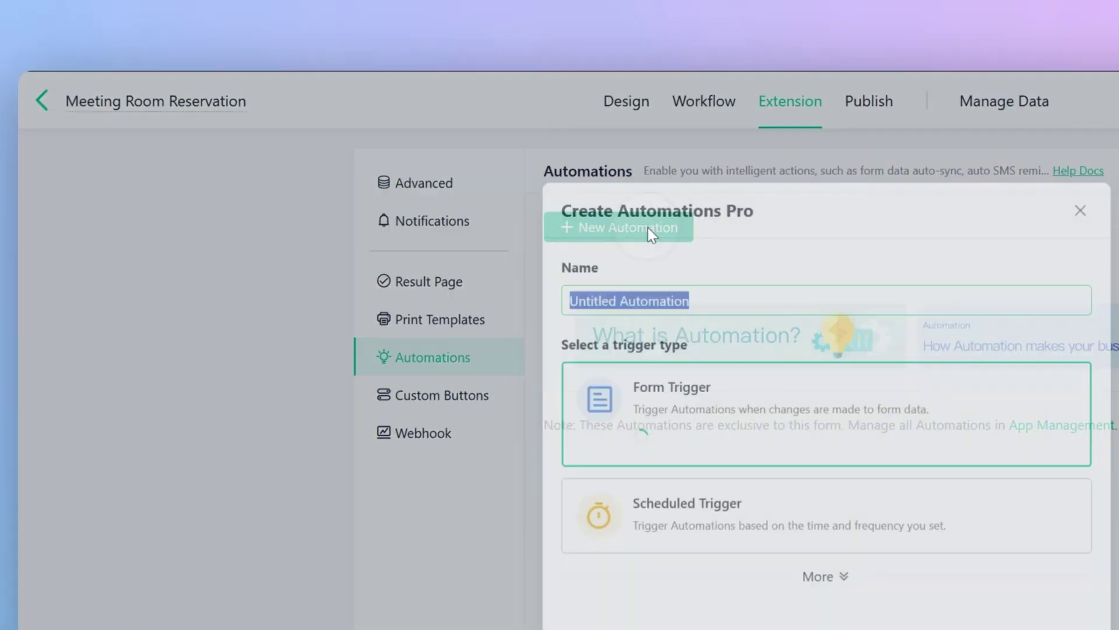
{"action": "type", "text": "Sync Meeting Room Reservation to Application Record"}
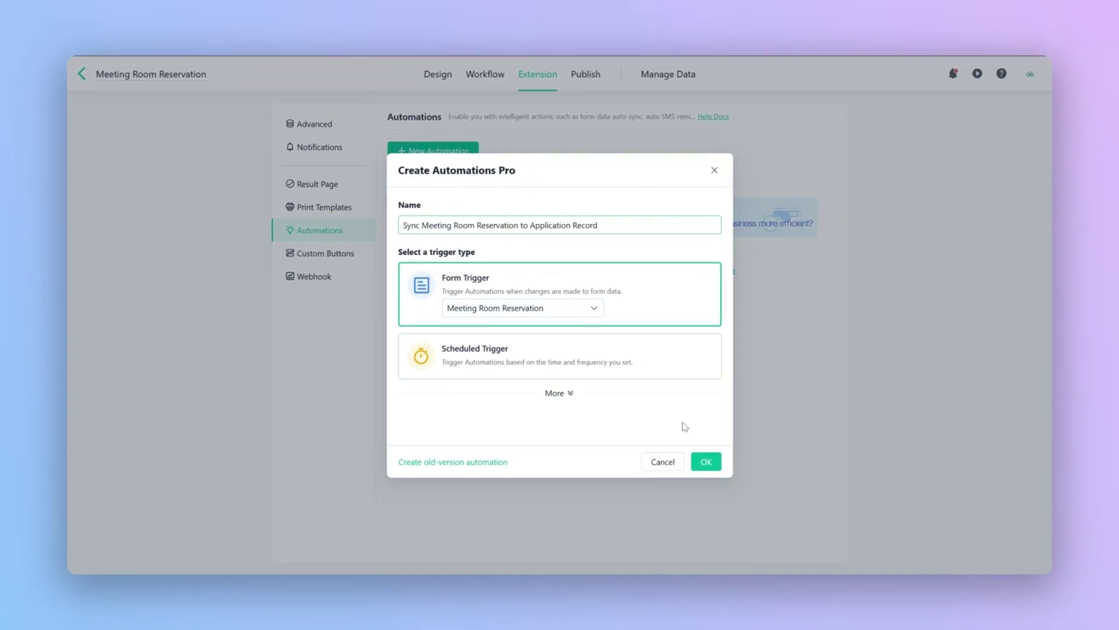
{"action": "left_click", "coordinate": [706, 462]}
Set the automation to trigger when a record is added or when Submit occurs at the workflow's Approval node
{"action": "left_click", "coordinate": [670, 173]}
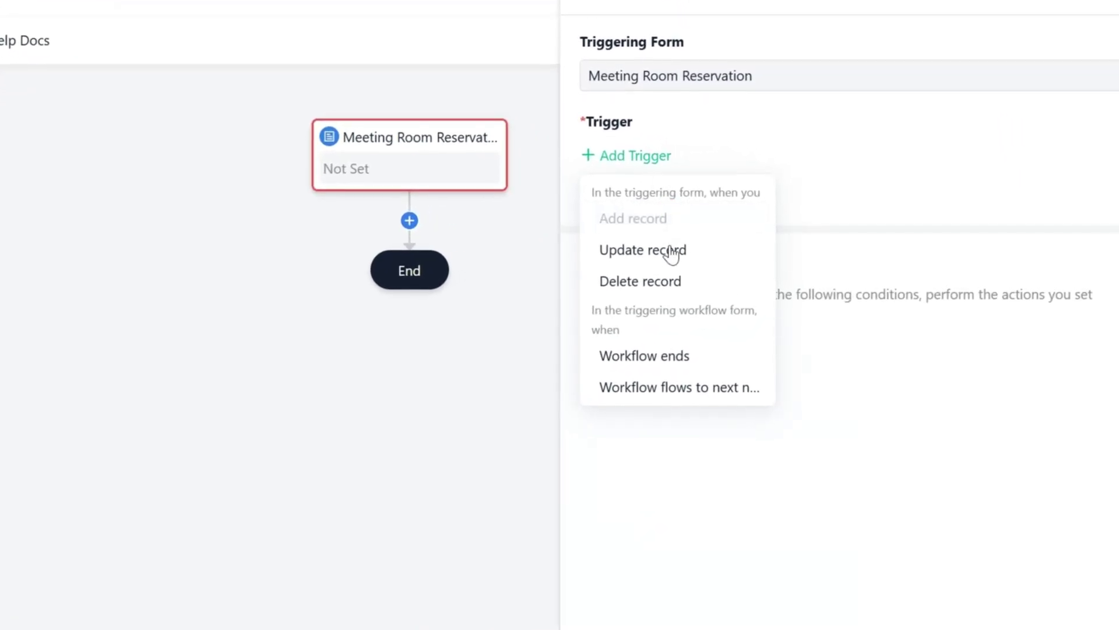
{"action": "left_click", "coordinate": [671, 387]}
{"action": "left_click", "coordinate": [842, 314]}
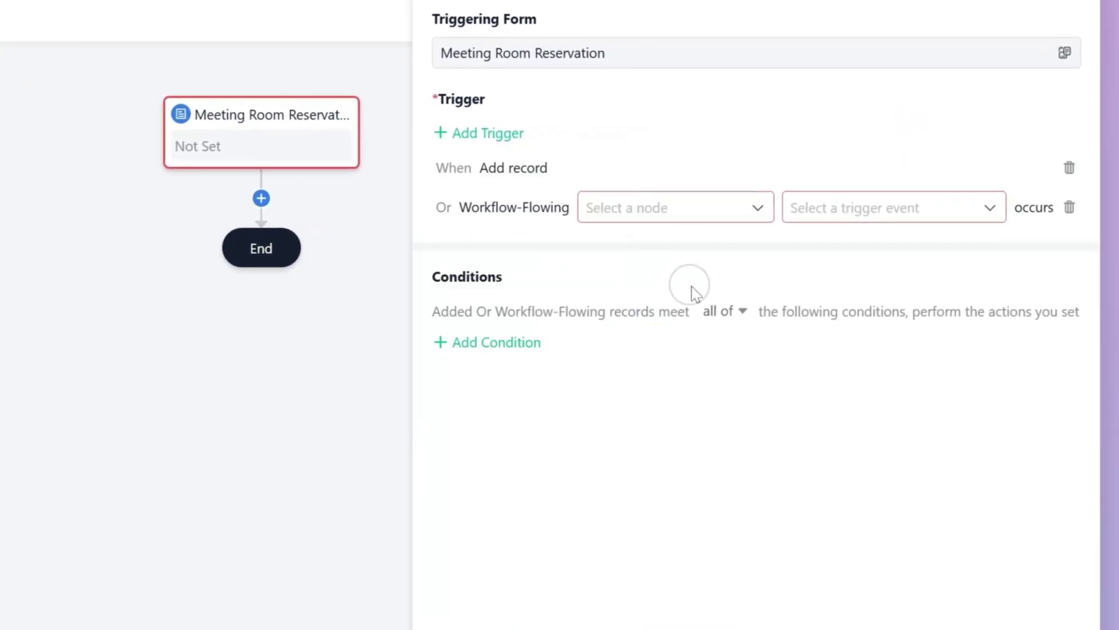
{"action": "left_click", "coordinate": [671, 211]}
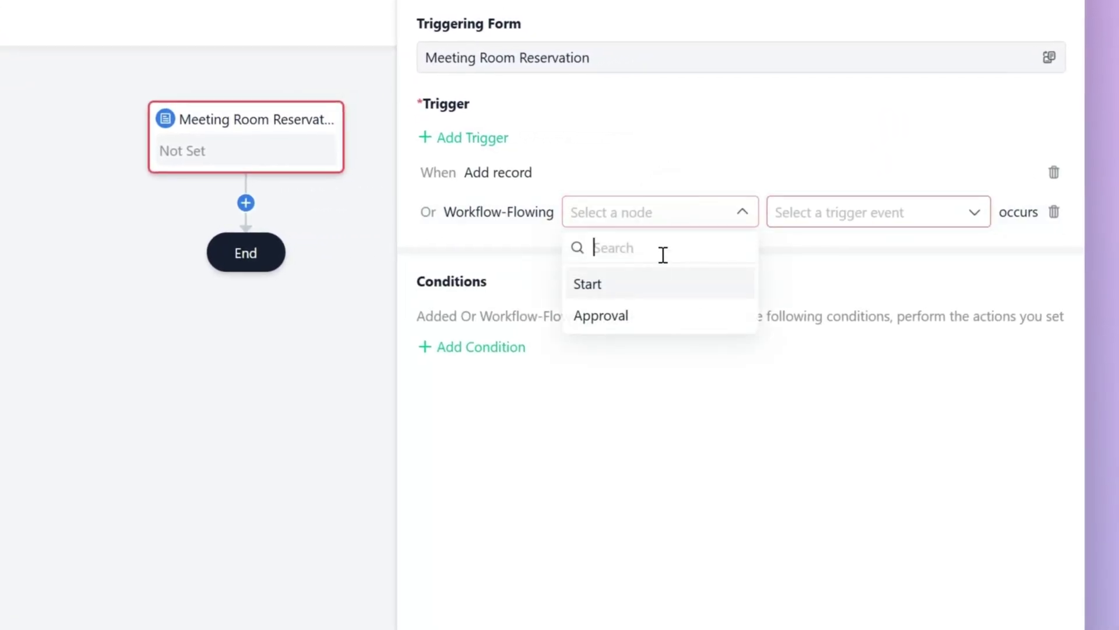
{"action": "left_click", "coordinate": [653, 318]}
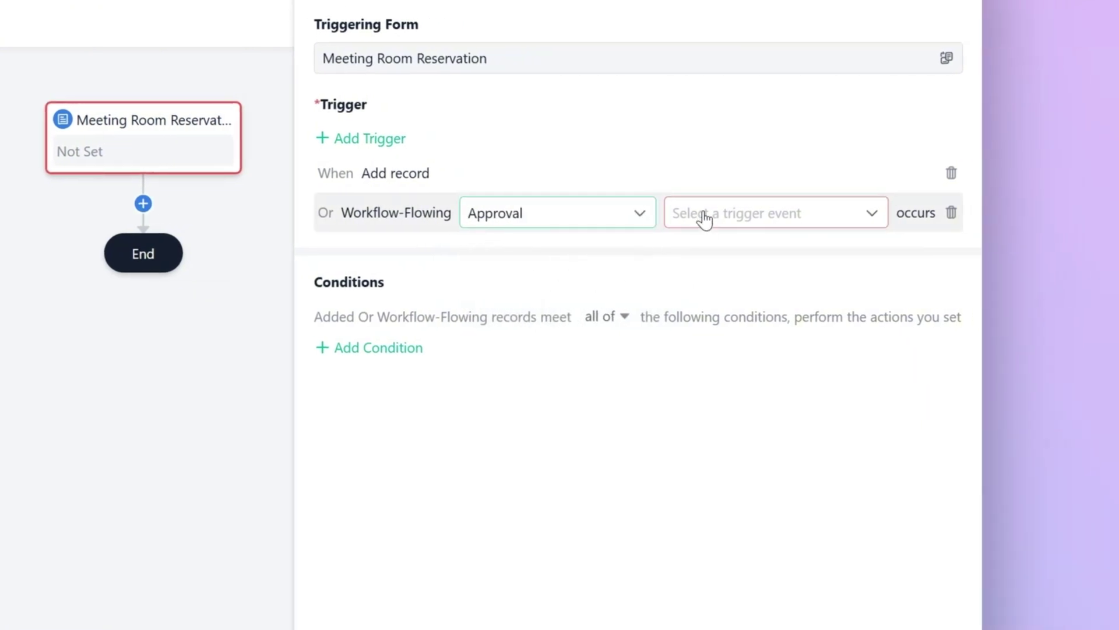
{"action": "left_click", "coordinate": [706, 219]}
{"action": "left_click", "coordinate": [724, 254]}
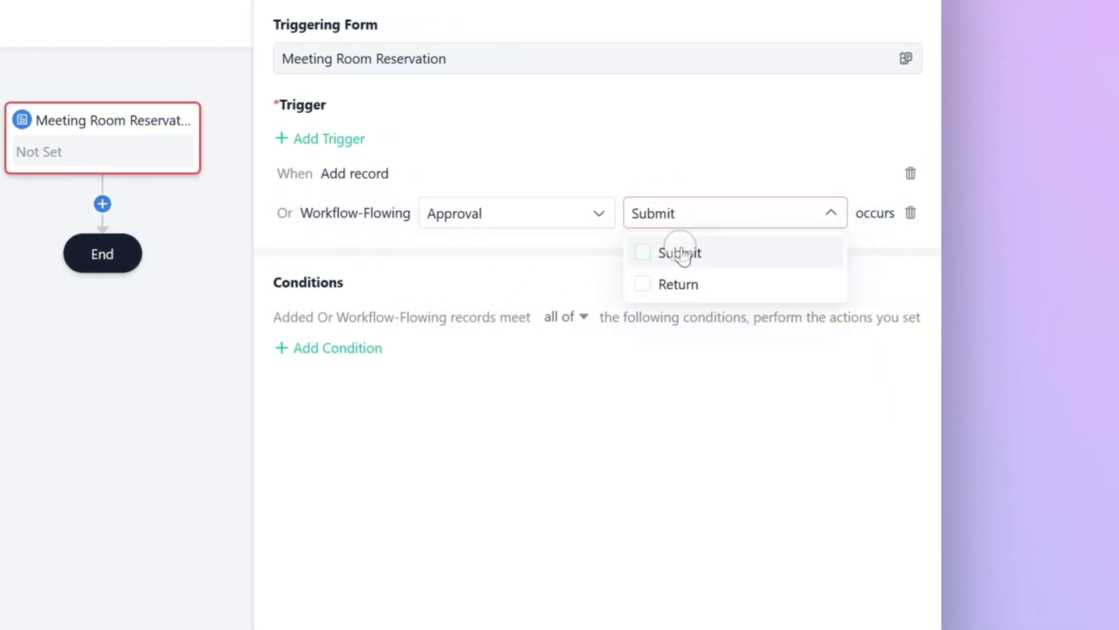
{"action": "left_click", "coordinate": [618, 251]}
Add an Update Record node below the trigger that updates records in the Application Record form
{"action": "left_click", "coordinate": [204, 313]}
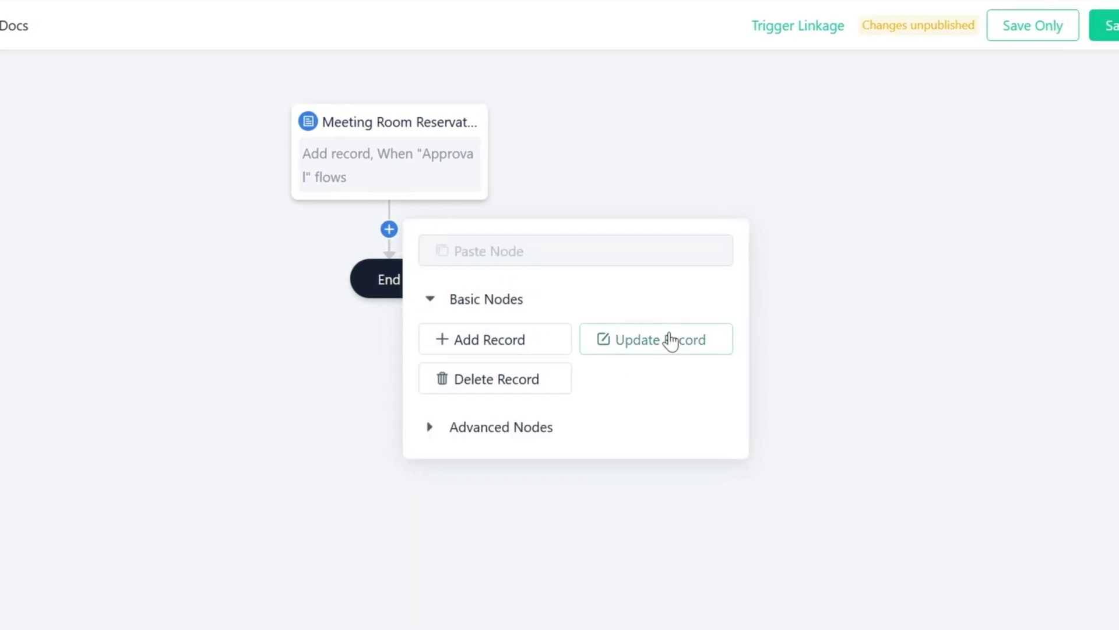
{"action": "left_click", "coordinate": [670, 341]}
{"action": "left_click", "coordinate": [746, 192]}
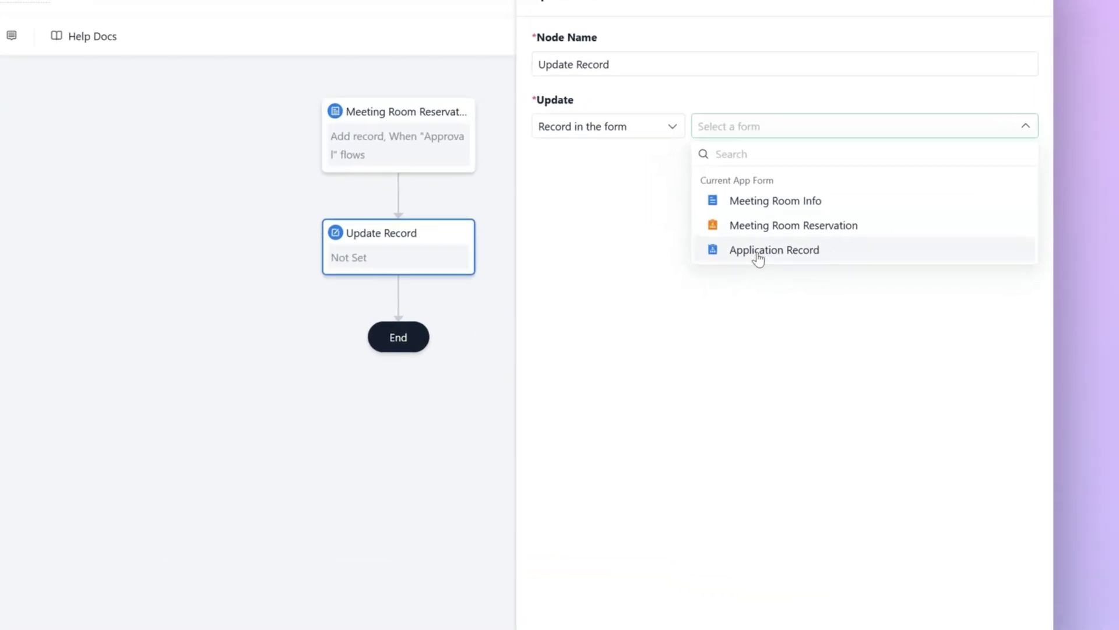
{"action": "left_click", "coordinate": [828, 266]}
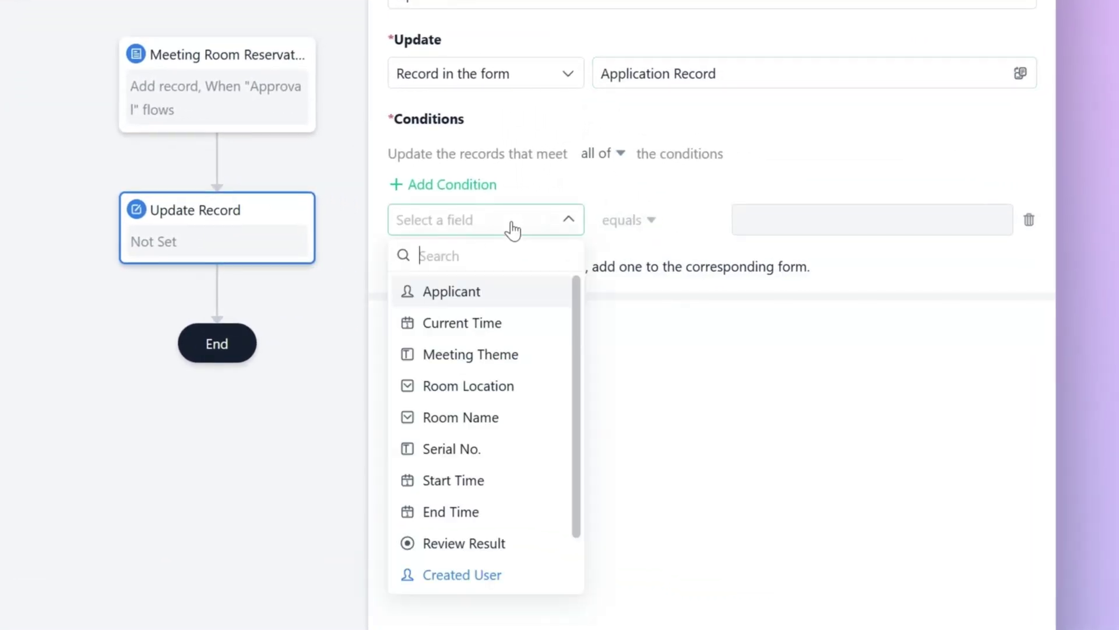
Add update conditions matching Serial No. with equals any and Current Time with equals to the same fields of the triggered data
{"action": "left_click", "coordinate": [461, 449]}
{"action": "left_click", "coordinate": [894, 219]}
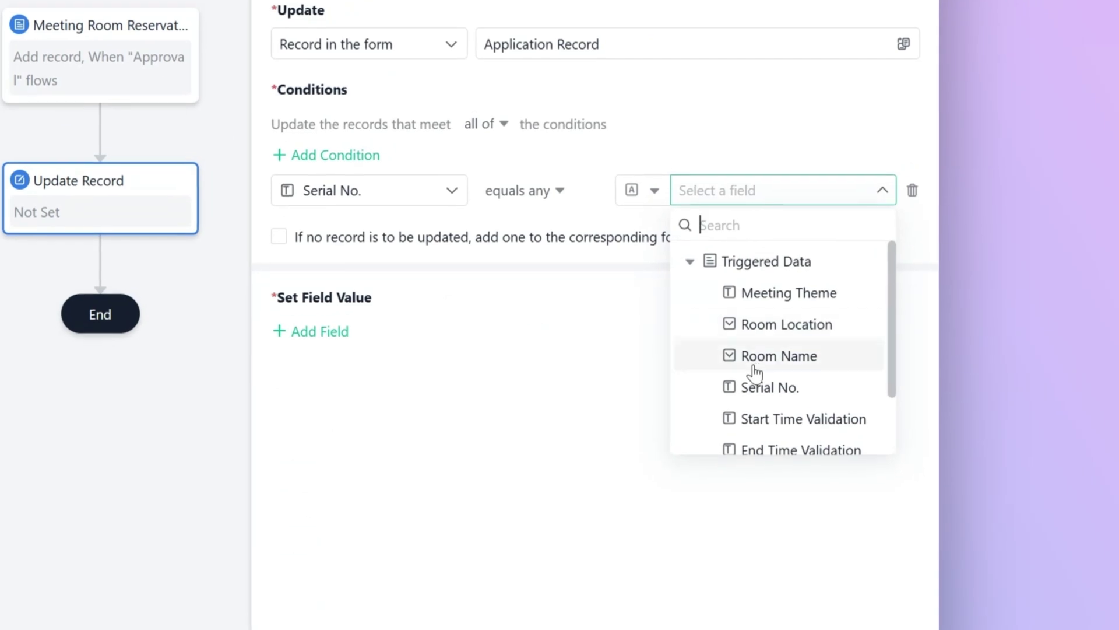
{"action": "left_click", "coordinate": [767, 387]}
{"action": "left_click", "coordinate": [385, 195]}
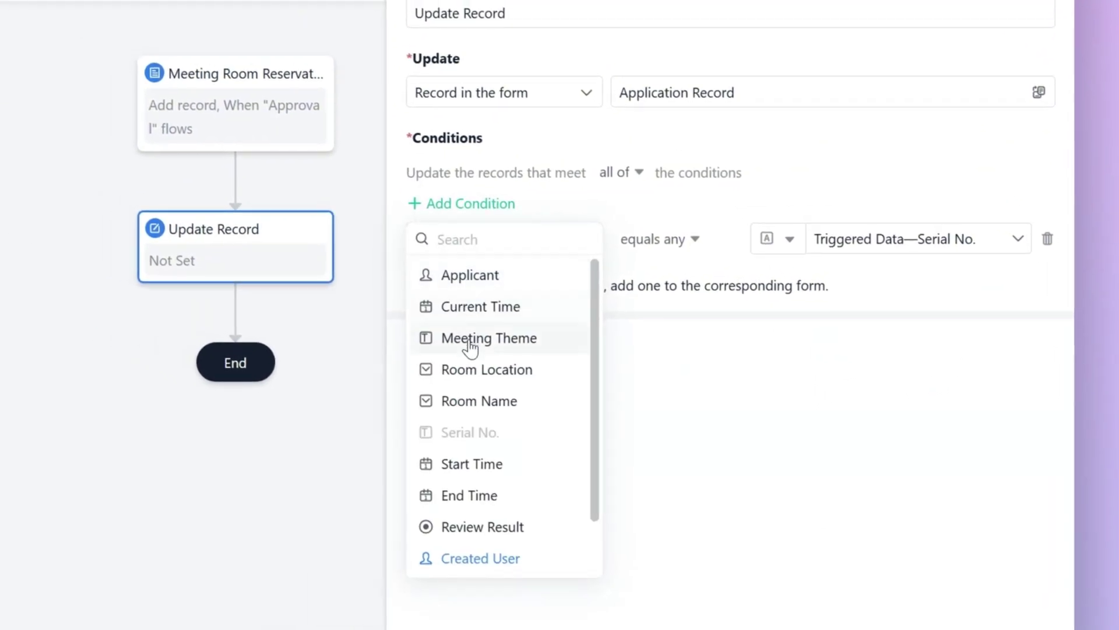
{"action": "left_click", "coordinate": [486, 307]}
{"action": "left_click", "coordinate": [836, 291]}
{"action": "left_click", "coordinate": [915, 381]}
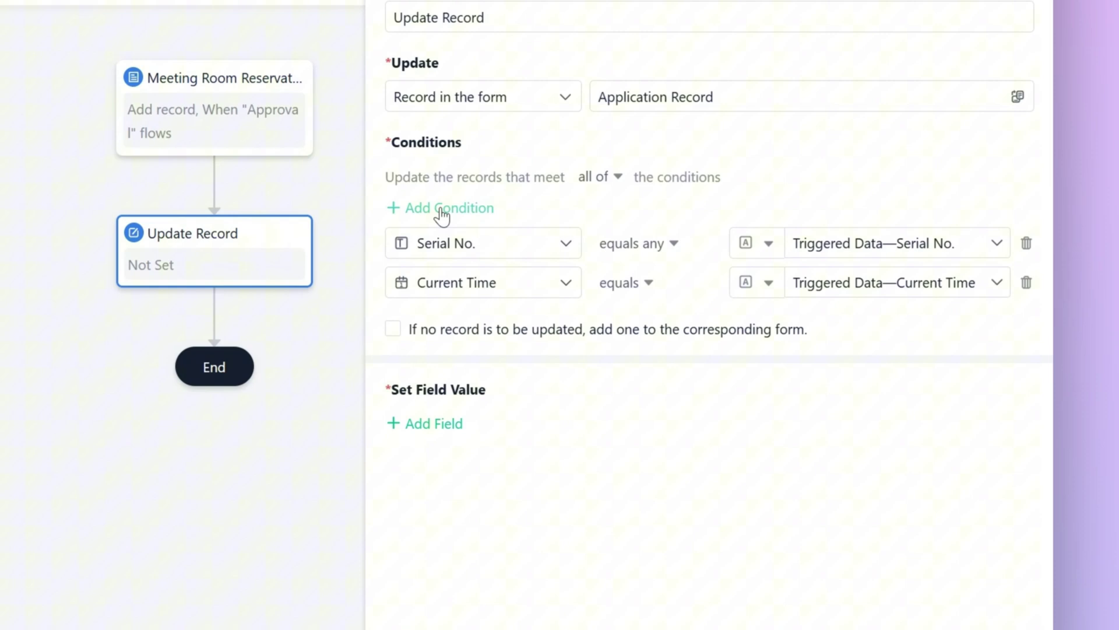
Add Meeting Theme and Applicant conditions, each set to equals any of the same field in the triggered data
{"action": "left_click", "coordinate": [442, 214]}
{"action": "left_click", "coordinate": [525, 344]}
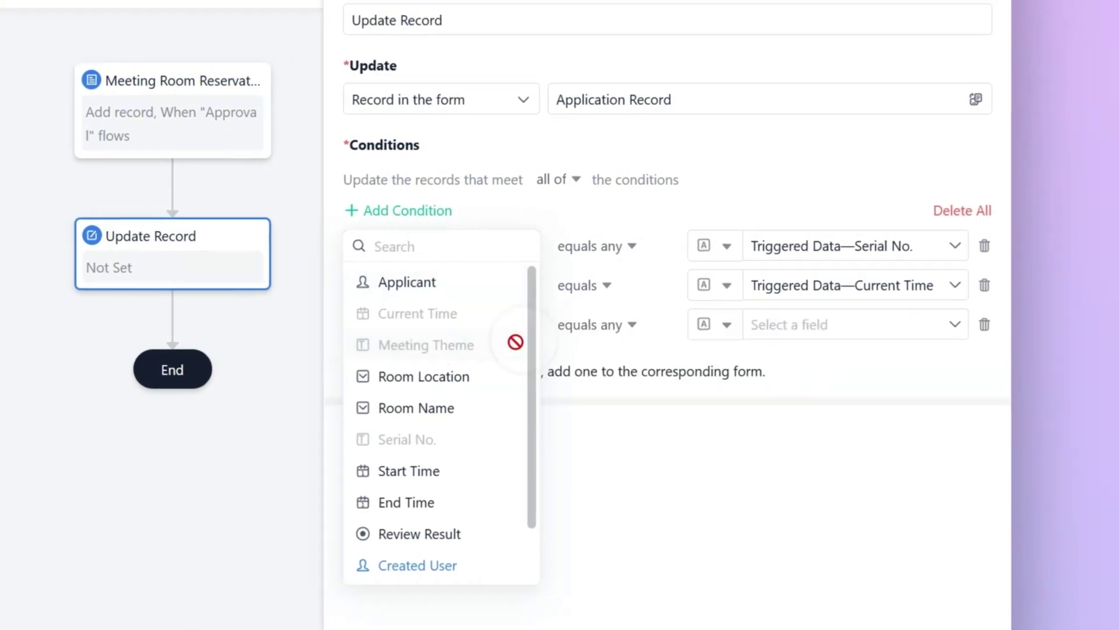
{"action": "left_click", "coordinate": [909, 325]}
{"action": "left_click", "coordinate": [920, 428]}
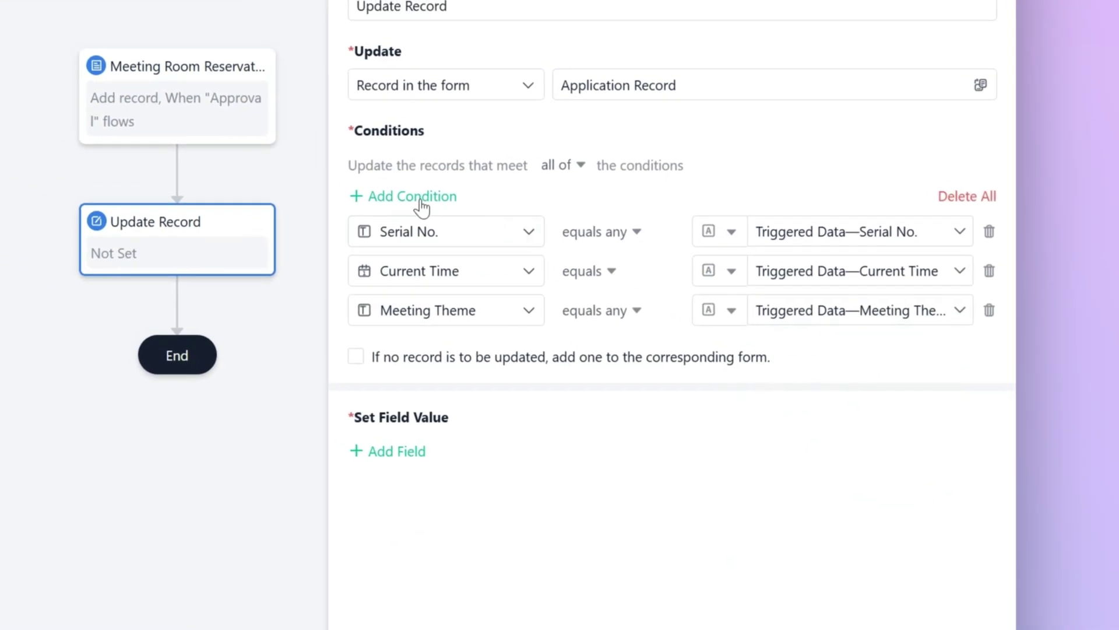
{"action": "left_click", "coordinate": [419, 204]}
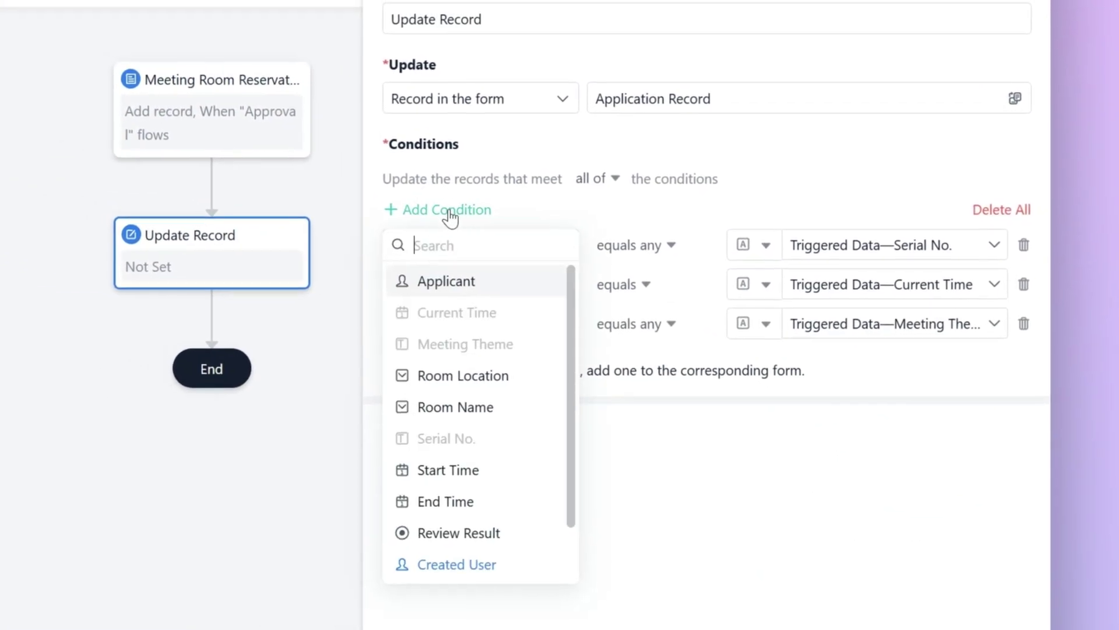
{"action": "left_click", "coordinate": [481, 281]}
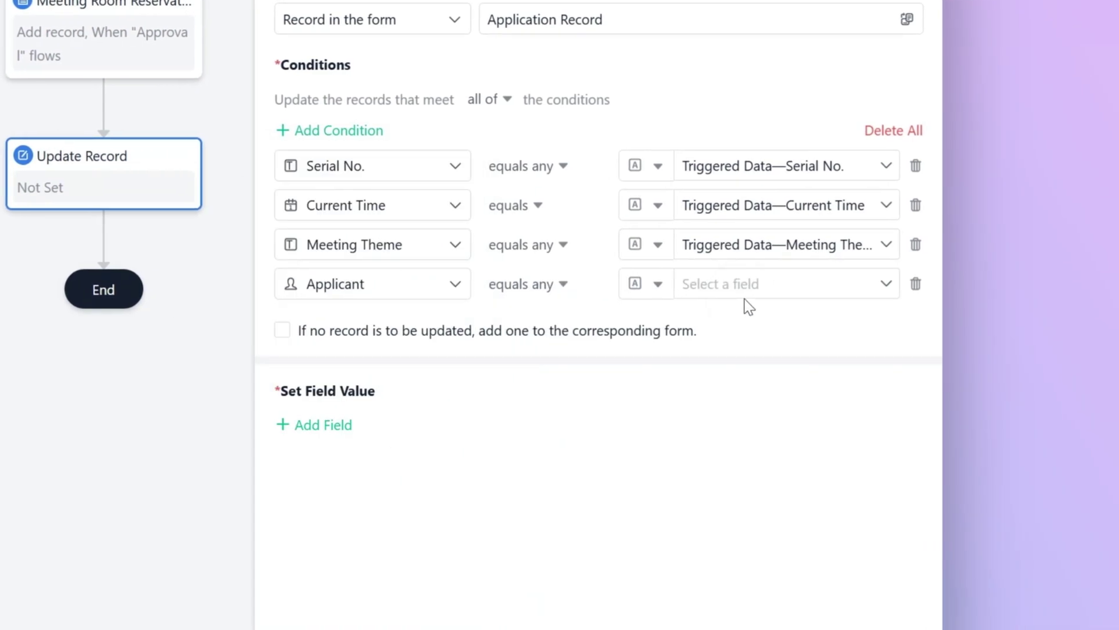
{"action": "left_click", "coordinate": [749, 304]}
{"action": "left_click", "coordinate": [751, 377]}
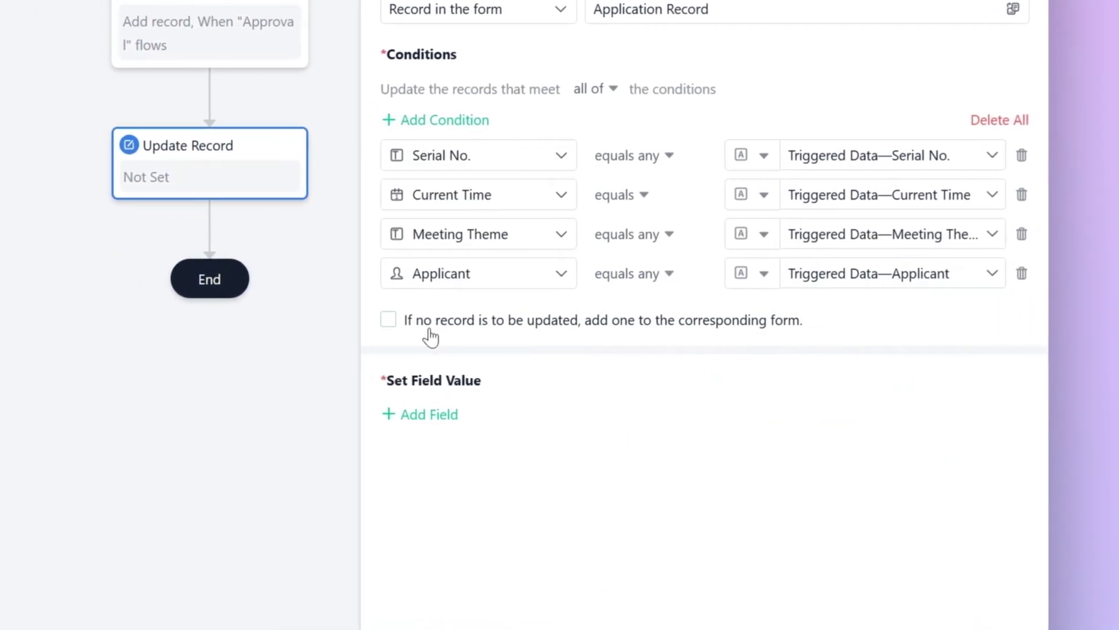
Enable adding a record when none is to be updated, and set Review Result for updates from the triggered data's Review Result
{"action": "left_click", "coordinate": [411, 319]}
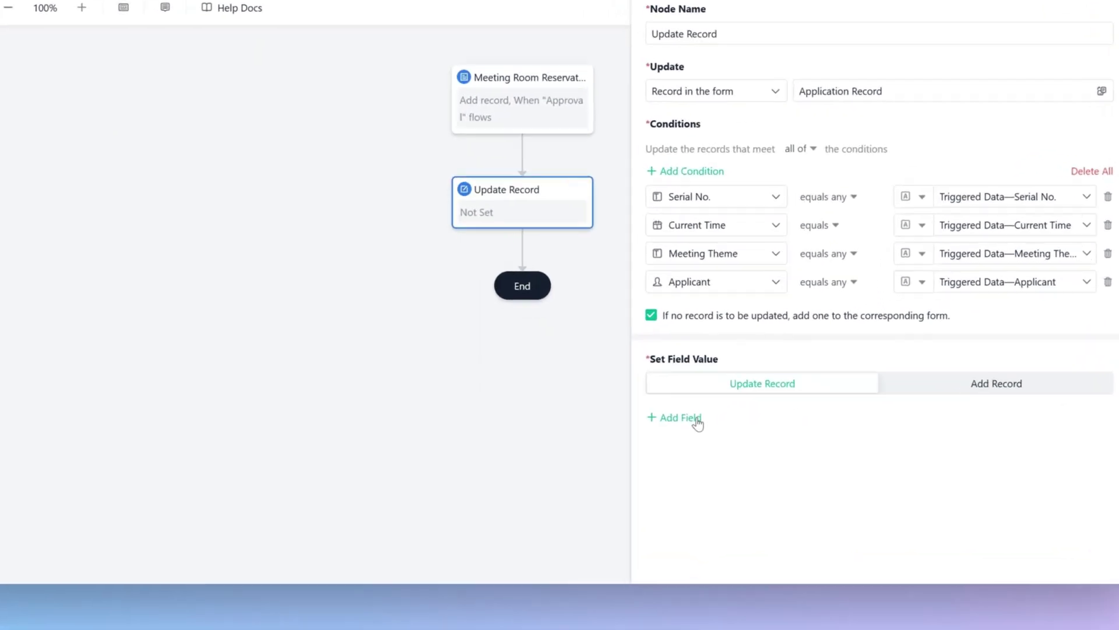
{"action": "left_click", "coordinate": [691, 440]}
{"action": "left_click", "coordinate": [704, 415]}
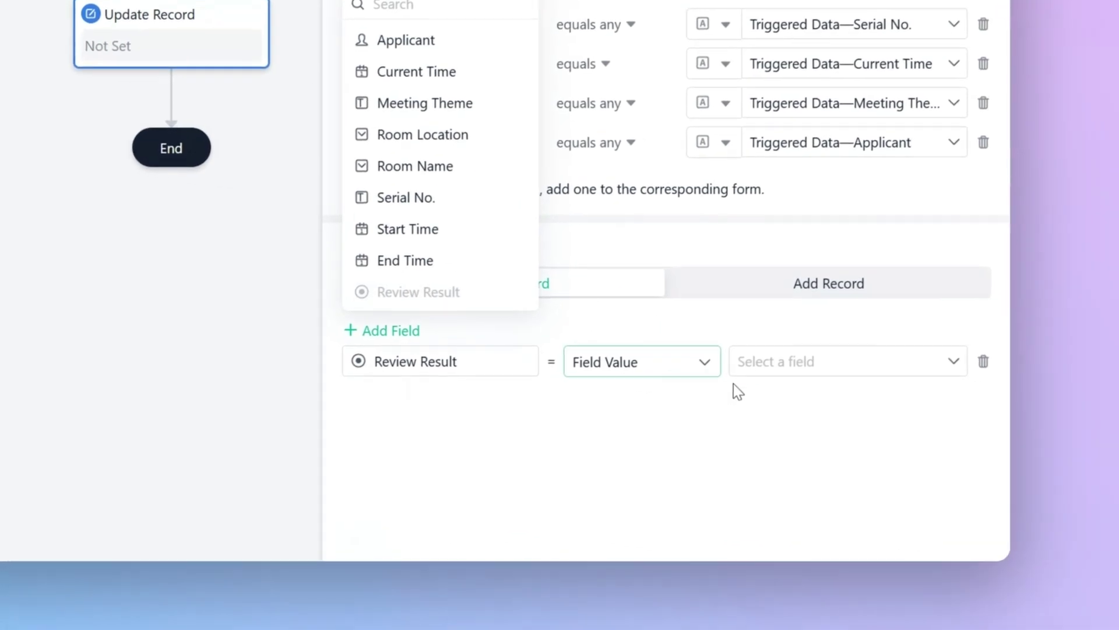
{"action": "left_click", "coordinate": [982, 399]}
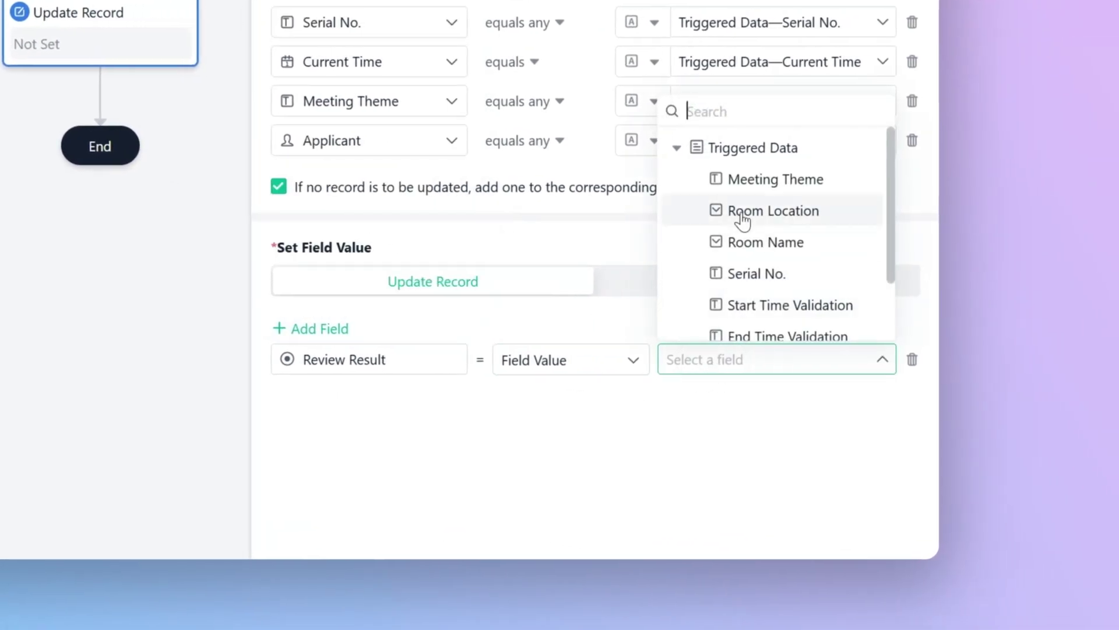
{"action": "scroll", "coordinate": [742, 221], "scroll_direction": "down", "scroll_amount": 2}
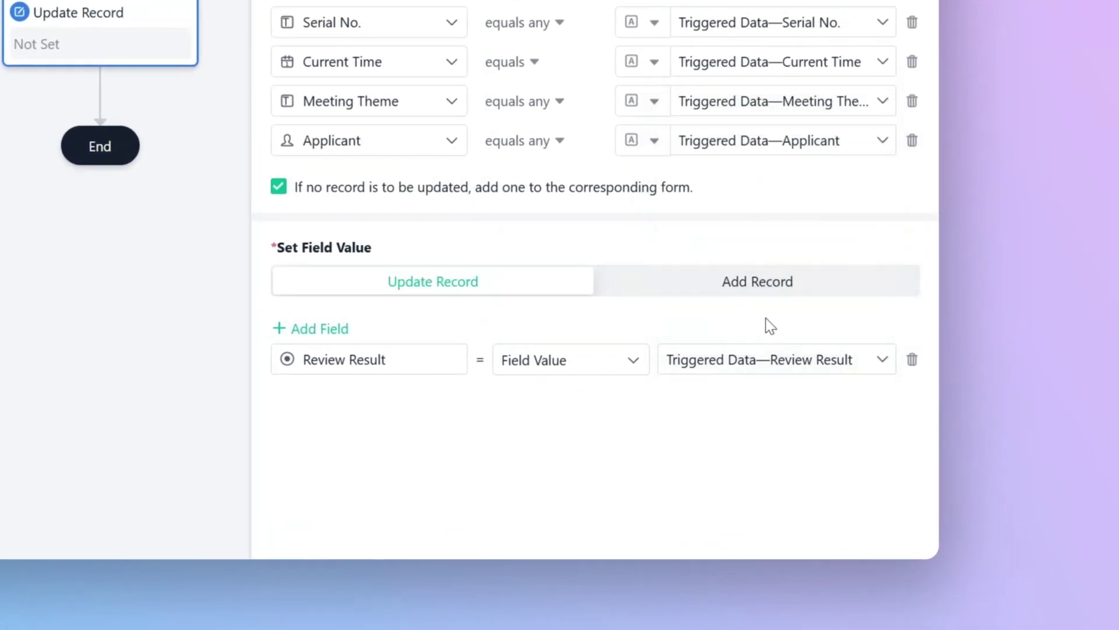
For added records, map Applicant, Current Time, Meeting Theme, Room Location and Room Name to the same-named triggered data fields
{"action": "left_click", "coordinate": [745, 292]}
{"action": "scroll", "coordinate": [645, 282], "scroll_direction": "down", "scroll_amount": 3}
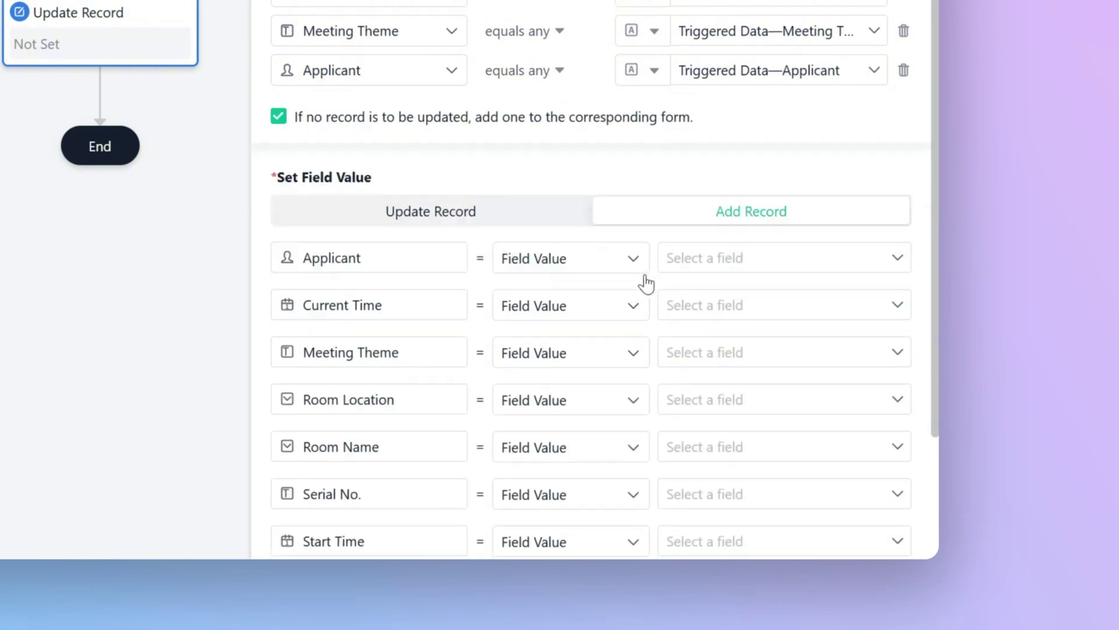
{"action": "left_click", "coordinate": [726, 136]}
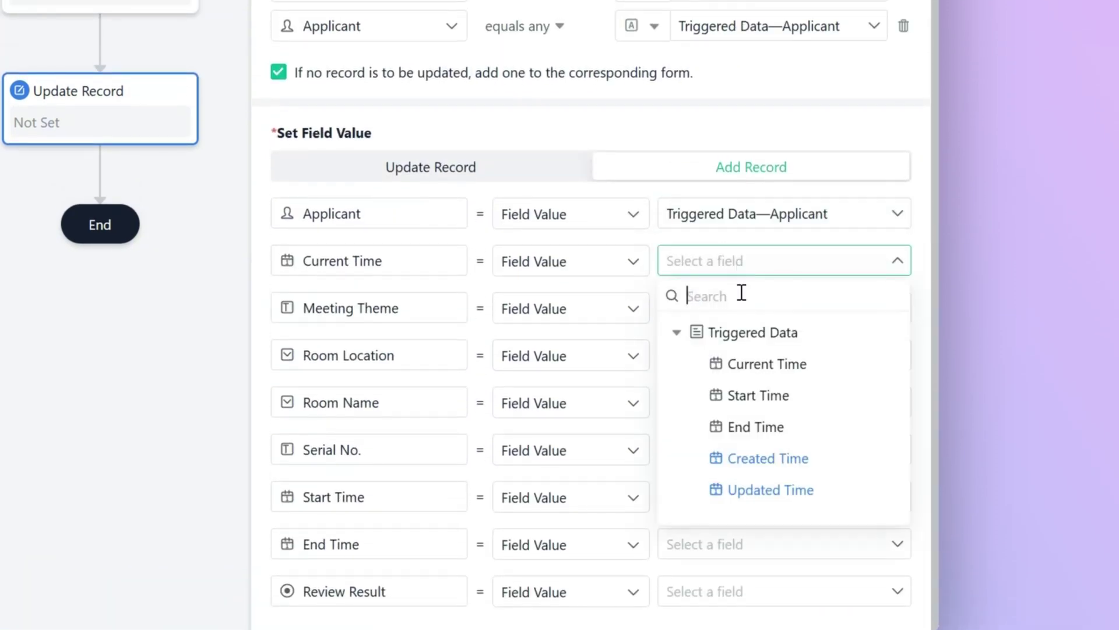
{"action": "left_click", "coordinate": [744, 315]}
{"action": "left_click", "coordinate": [769, 397]}
{"action": "left_click", "coordinate": [748, 355]}
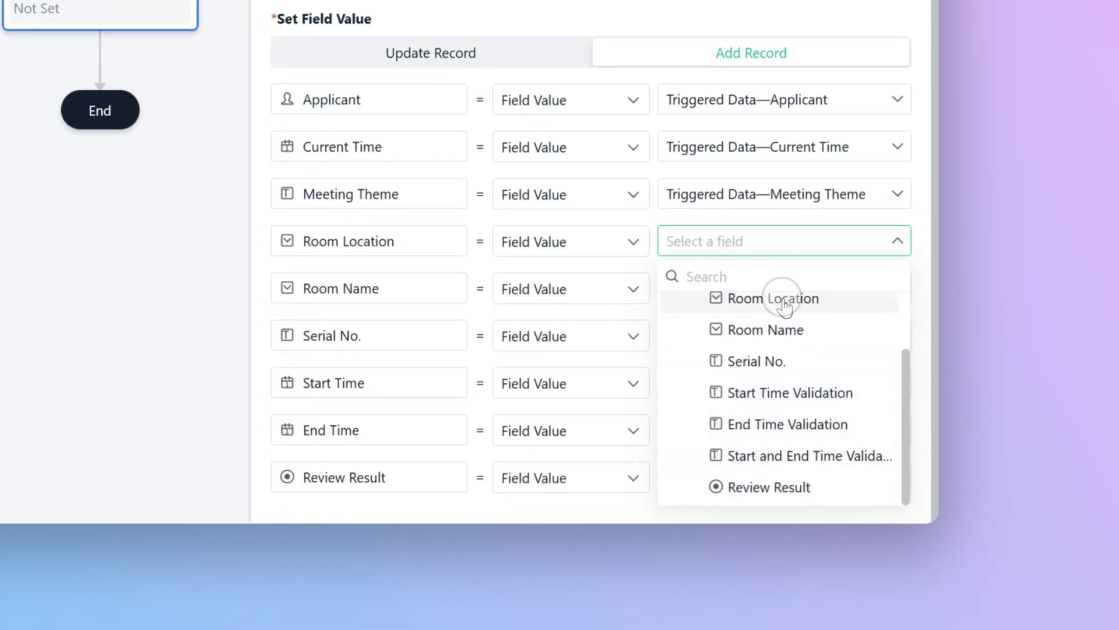
{"action": "left_click", "coordinate": [785, 304]}
{"action": "left_click", "coordinate": [782, 291]}
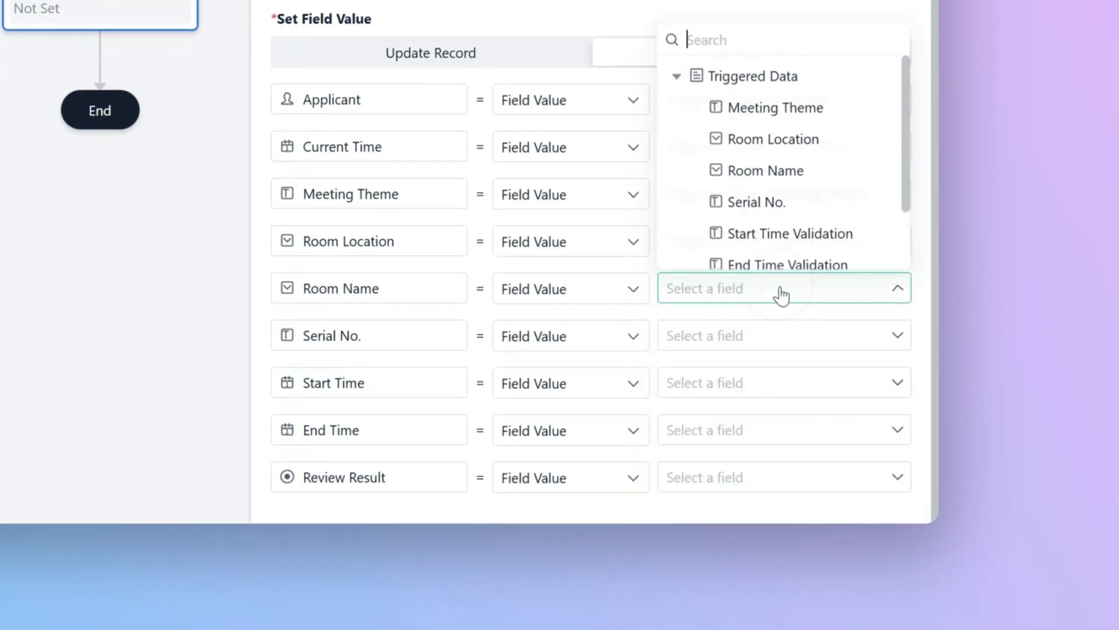
{"action": "left_click", "coordinate": [767, 170]}
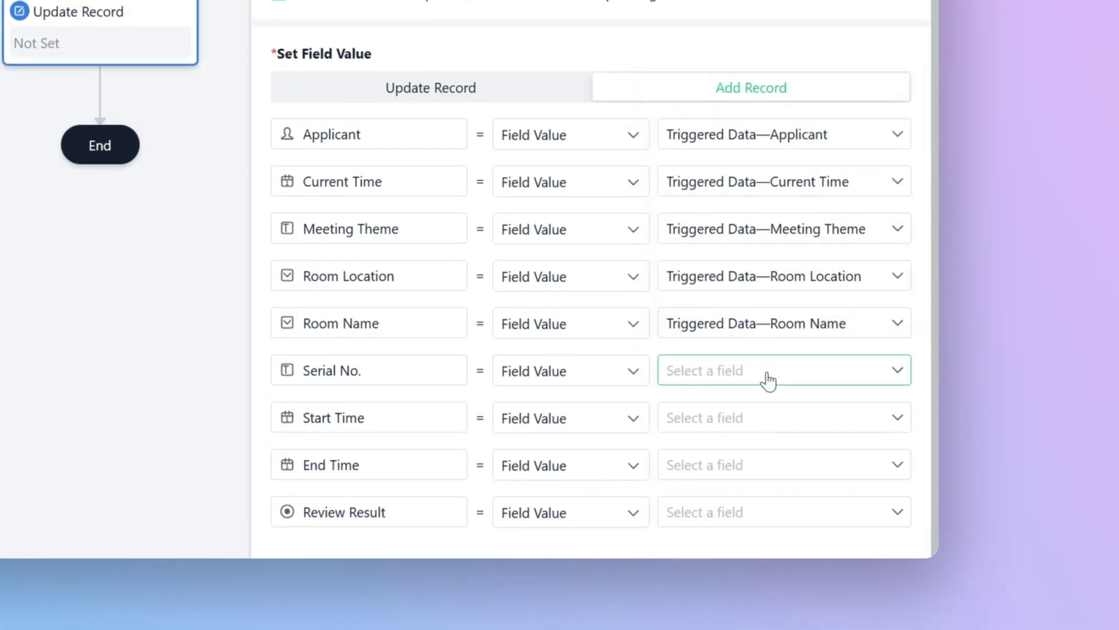
Map Serial No., Start Time and End Time of added records to the same-named triggered data fields, and save and enable the automation
{"action": "left_click", "coordinate": [768, 374]}
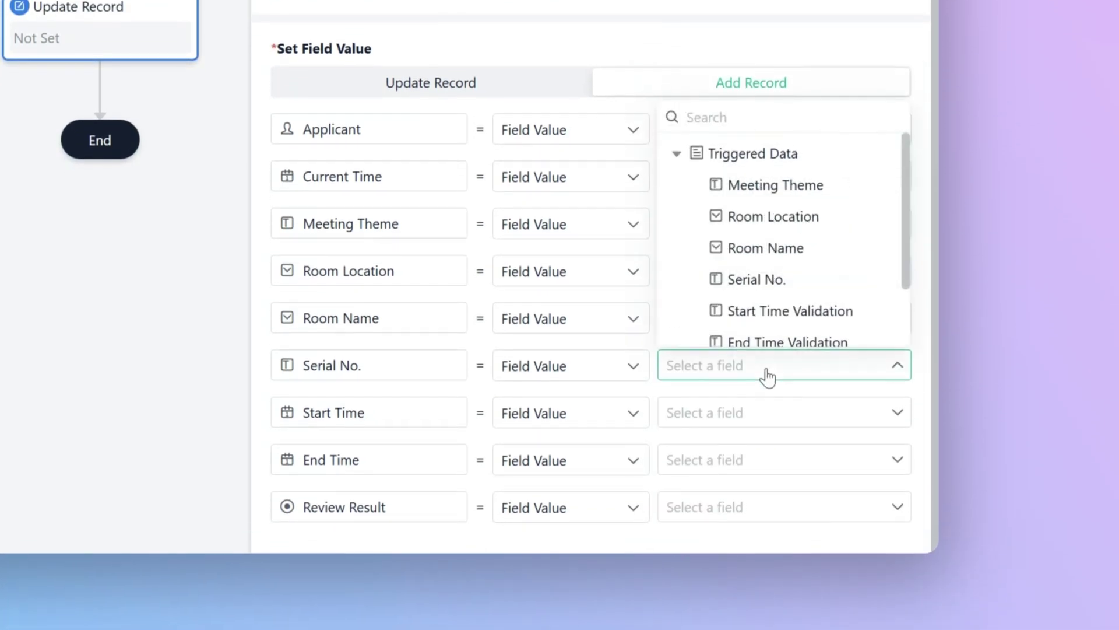
{"action": "left_click", "coordinate": [762, 279]}
{"action": "left_click", "coordinate": [752, 419]}
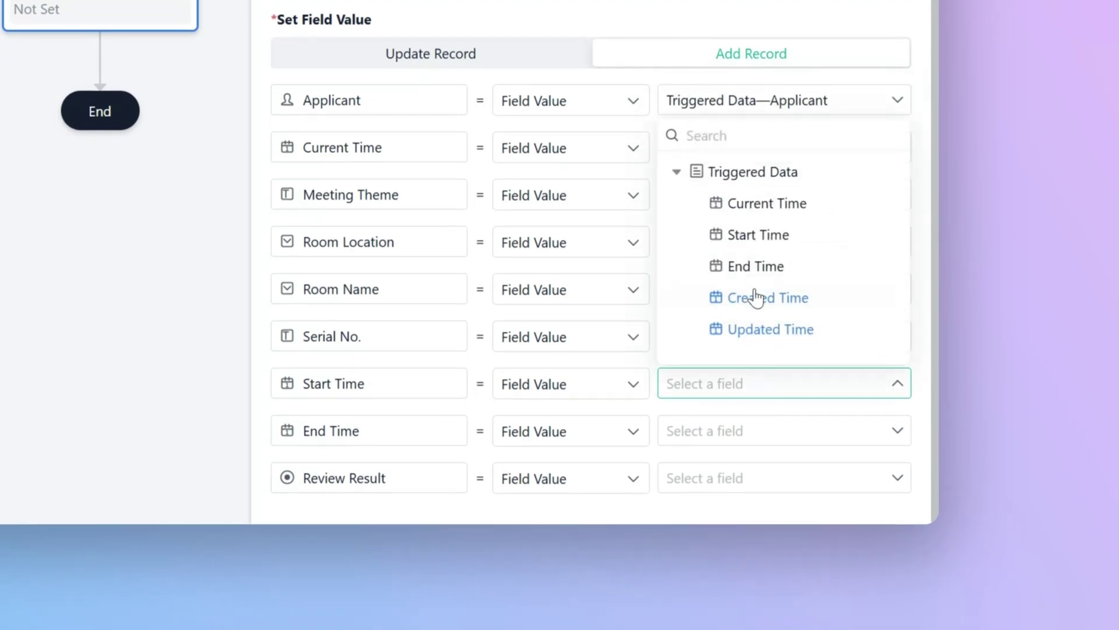
{"action": "left_click", "coordinate": [759, 234]}
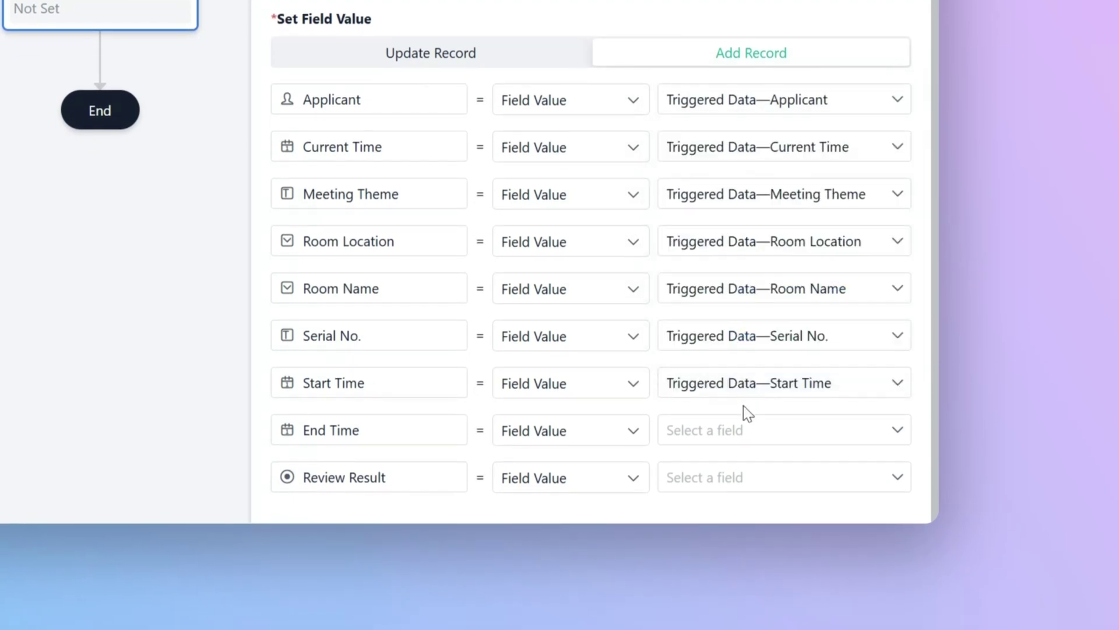
{"action": "left_click", "coordinate": [758, 319]}
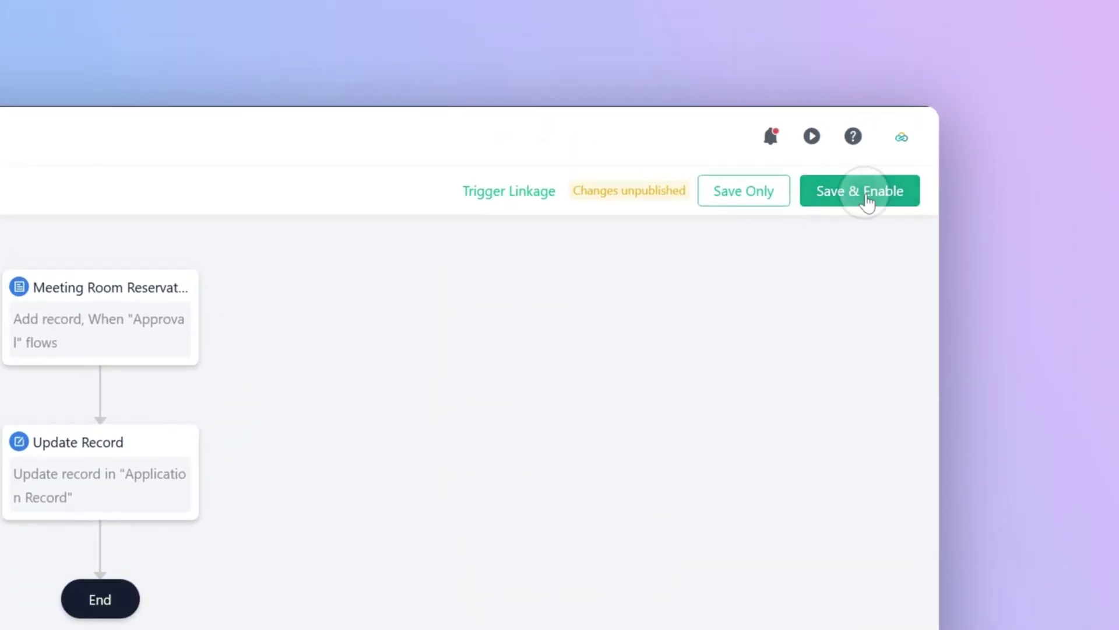
{"action": "left_click", "coordinate": [867, 196]}
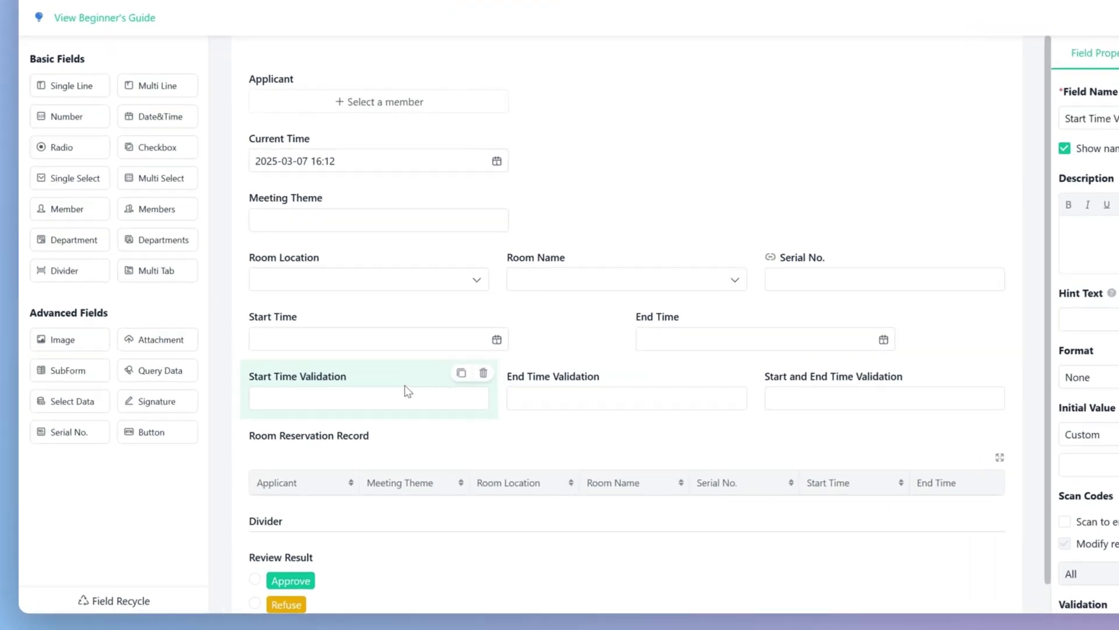
Set the Start Time Validation field's initial value to Data Linkage, with Application Record as the linked form
{"action": "left_click", "coordinate": [775, 354]}
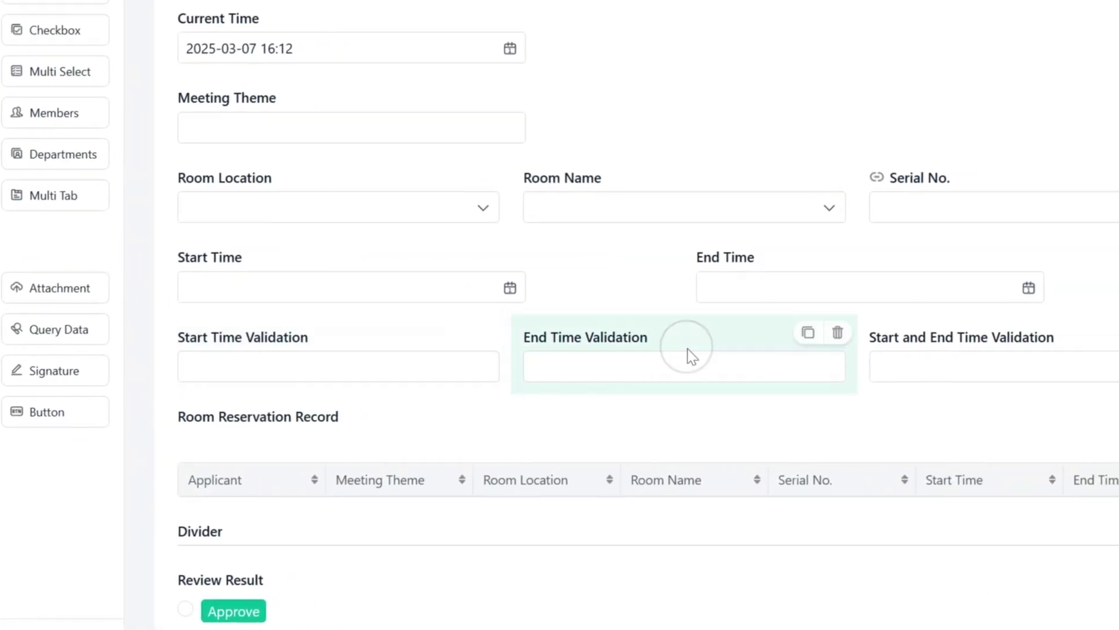
{"action": "left_click", "coordinate": [1048, 358]}
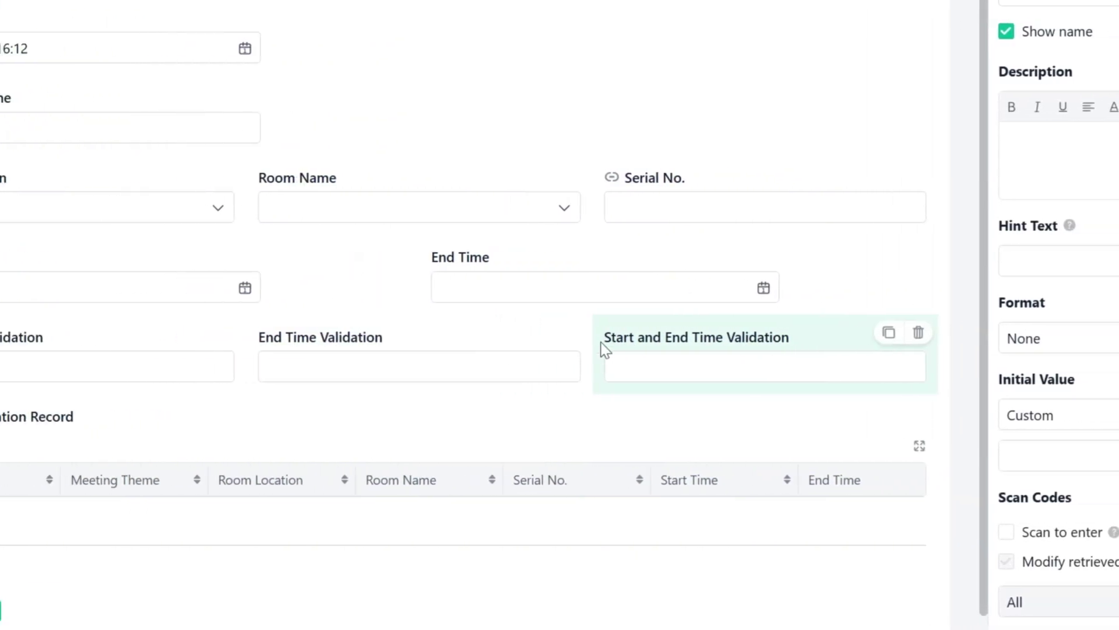
{"action": "left_click", "coordinate": [435, 342]}
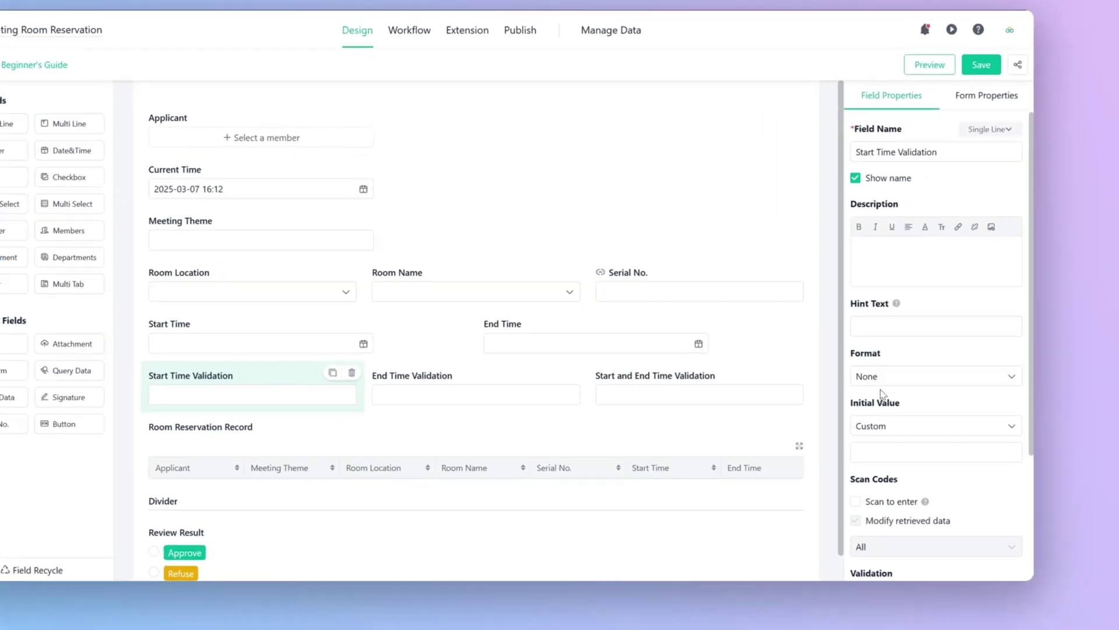
{"action": "left_click", "coordinate": [912, 433]}
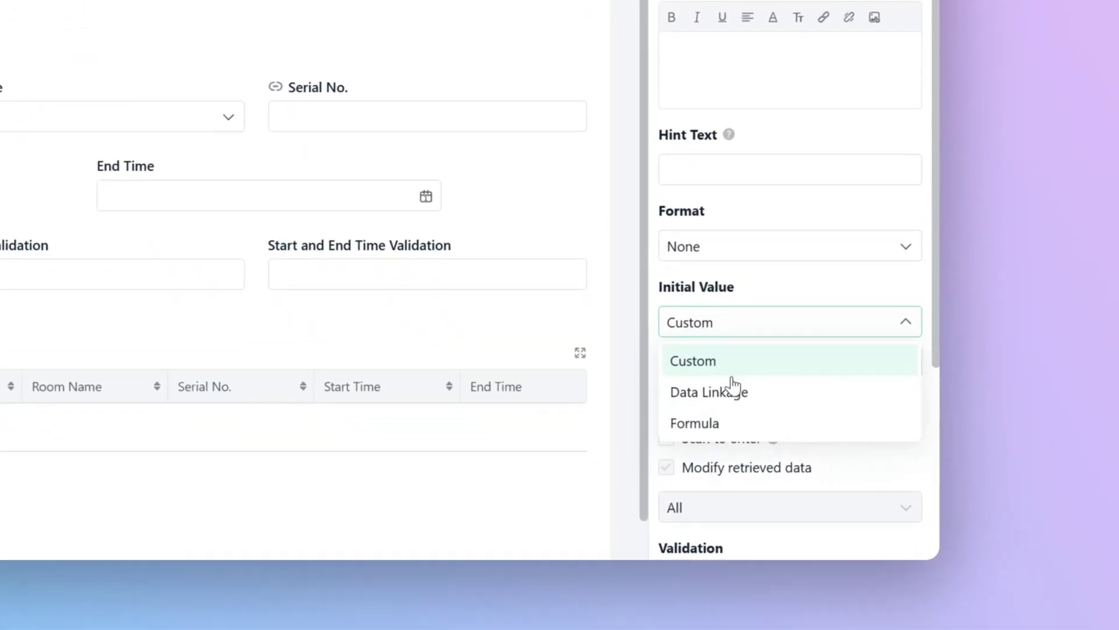
{"action": "left_click", "coordinate": [914, 472]}
{"action": "left_click", "coordinate": [739, 352]}
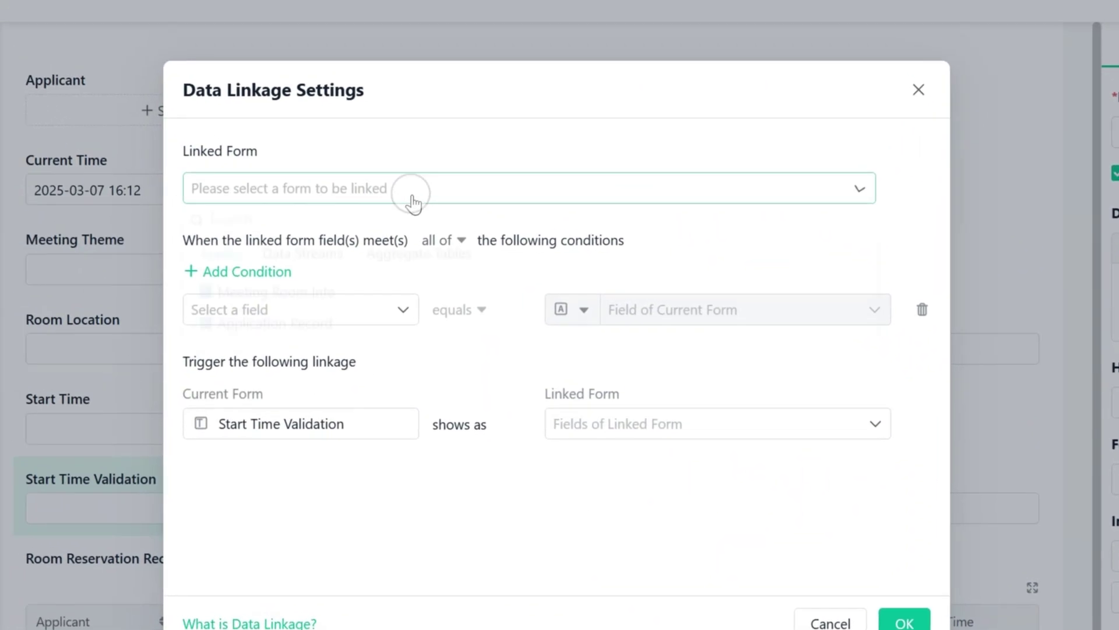
{"action": "left_click", "coordinate": [413, 204]}
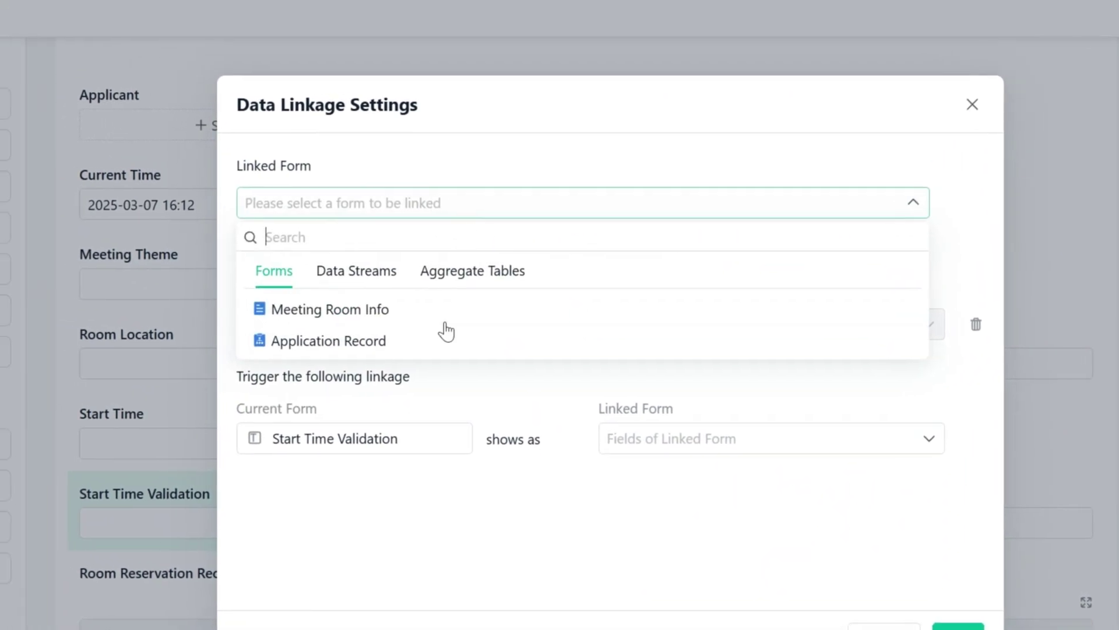
{"action": "left_click", "coordinate": [451, 344]}
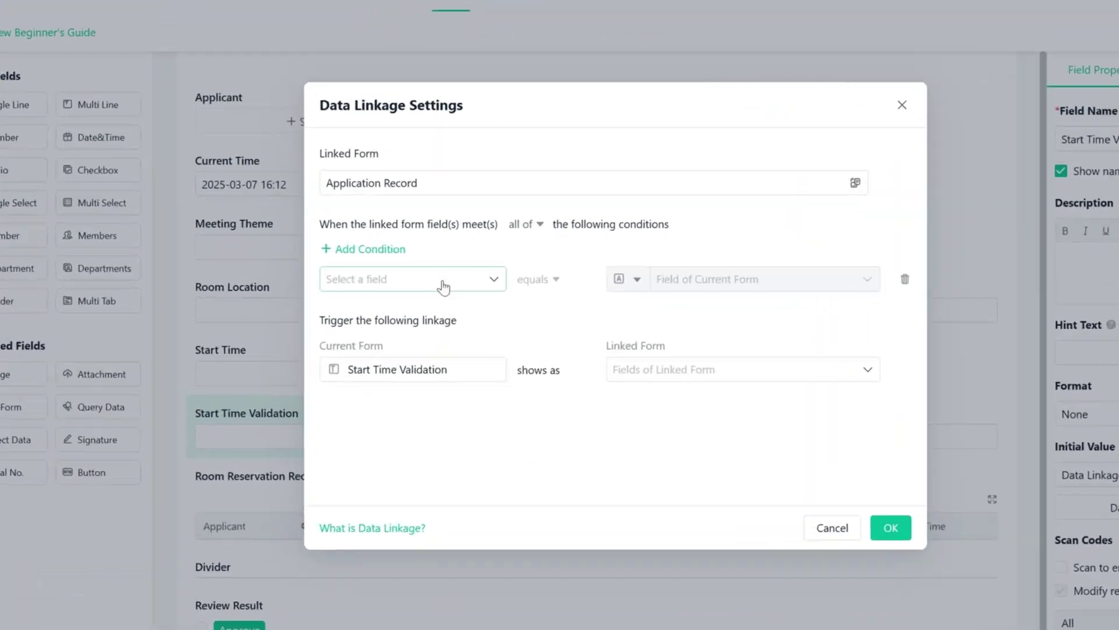
Add a linkage condition that the linked form's Room Name equals the current form's Room Name
{"action": "left_click", "coordinate": [390, 324]}
{"action": "left_click", "coordinate": [461, 464]}
{"action": "left_click", "coordinate": [732, 271]}
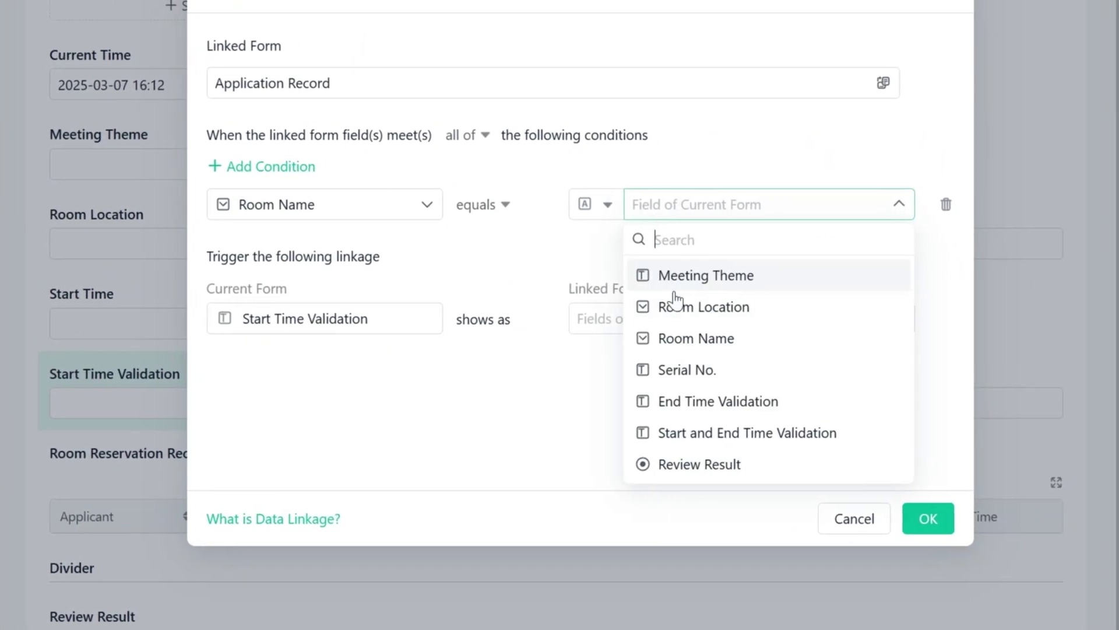
{"action": "left_click", "coordinate": [734, 400]}
Add a condition that the linked form's Start Time is less than or equal to the current form's Start Time
{"action": "left_click", "coordinate": [360, 198]}
{"action": "left_click", "coordinate": [362, 274]}
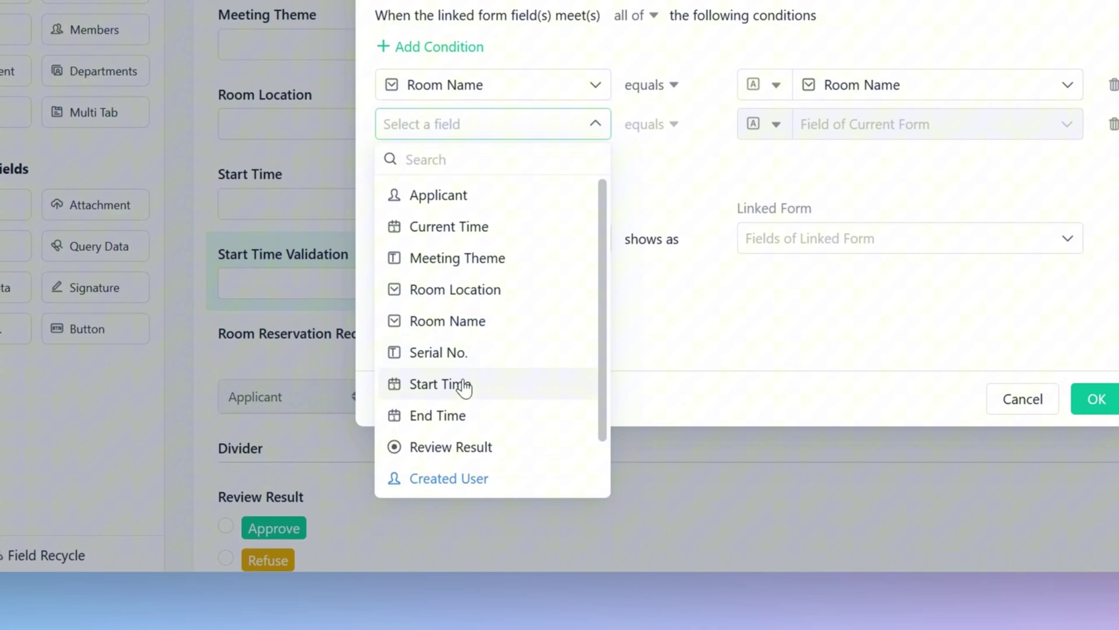
{"action": "left_click", "coordinate": [465, 385]}
{"action": "left_click", "coordinate": [700, 124]}
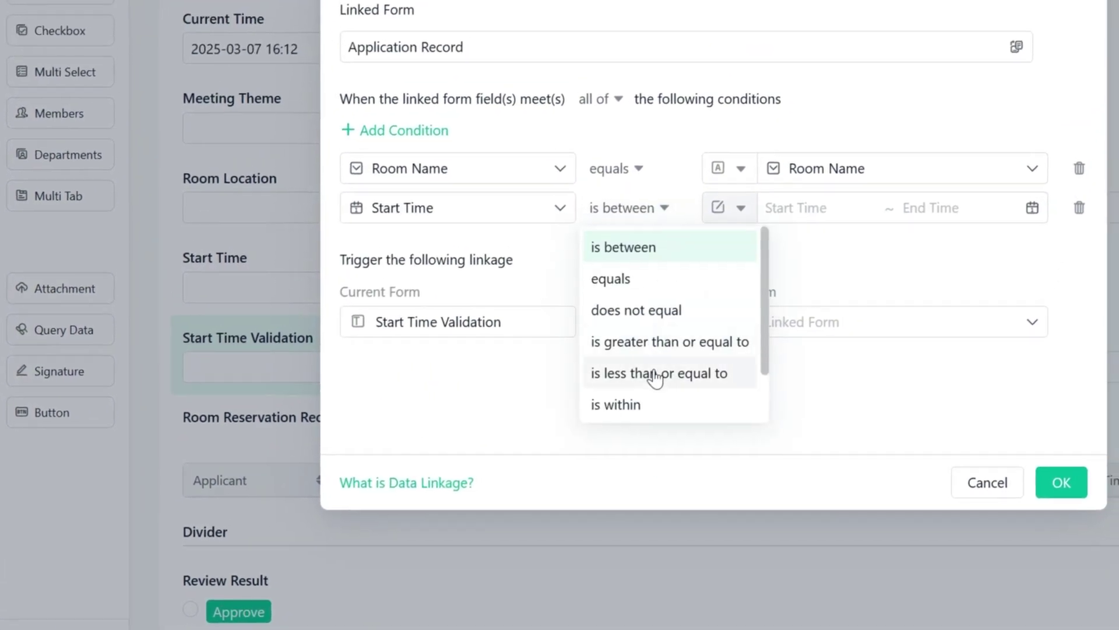
{"action": "left_click", "coordinate": [655, 373]}
{"action": "left_click", "coordinate": [793, 208]}
{"action": "left_click", "coordinate": [816, 303]}
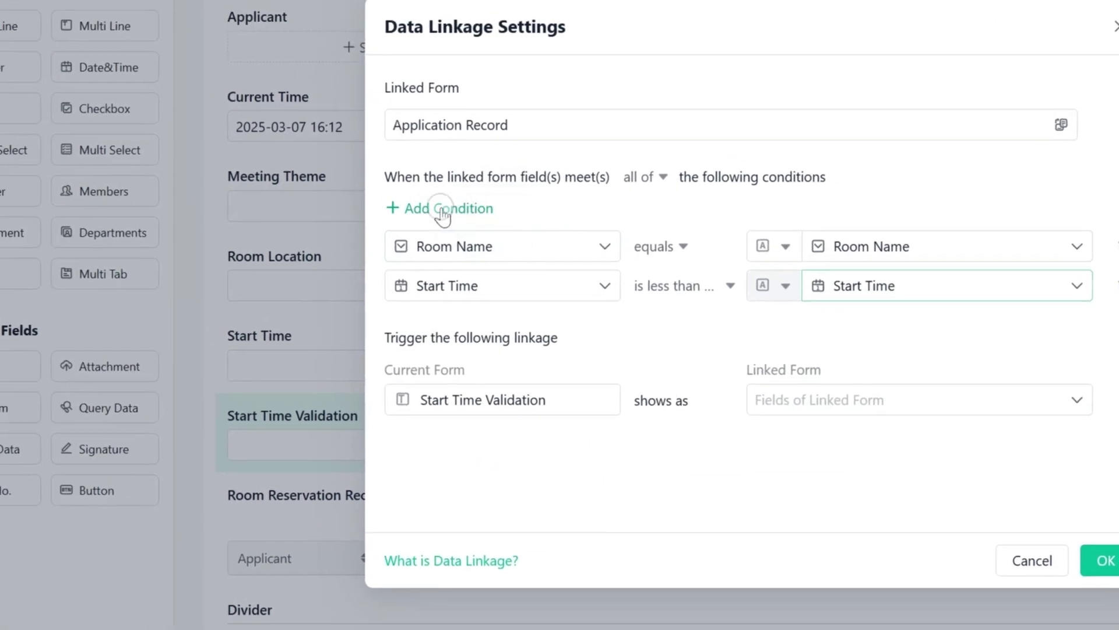
Add a condition that the linked form's End Time is greater than or equal to the current form's Start Time
{"action": "left_click", "coordinate": [444, 209]}
{"action": "left_click", "coordinate": [510, 326]}
{"action": "left_click", "coordinate": [505, 618]}
{"action": "left_click", "coordinate": [650, 342]}
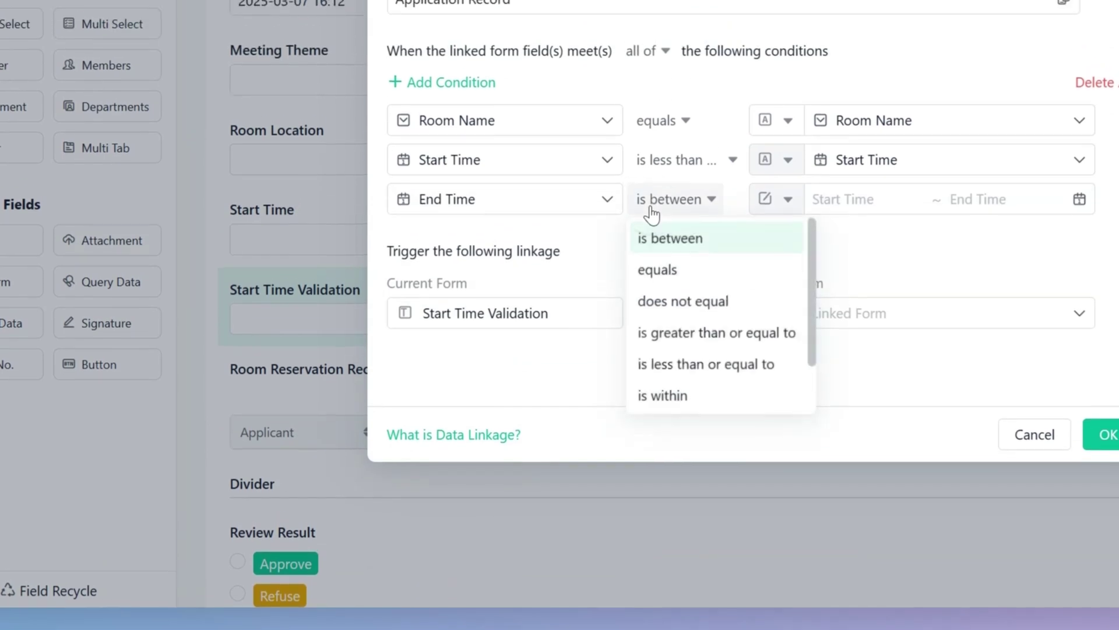
{"action": "left_click", "coordinate": [679, 332]}
{"action": "left_click", "coordinate": [857, 199]}
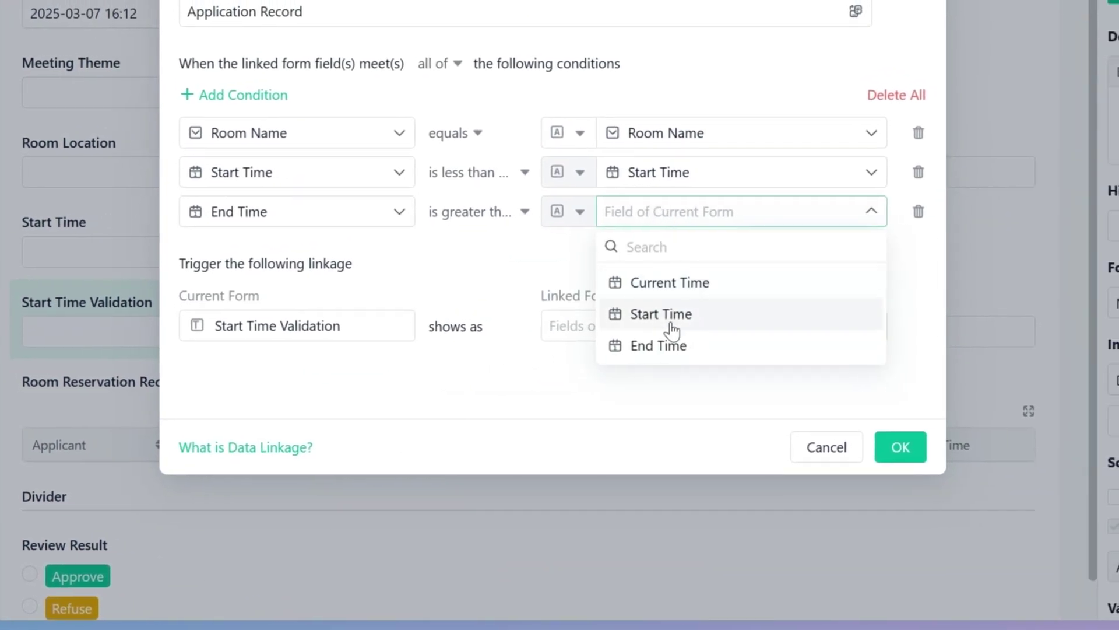
{"action": "left_click", "coordinate": [672, 329]}
Add a condition that Review Result does not equal the custom value Refuse
{"action": "left_click", "coordinate": [219, 99]}
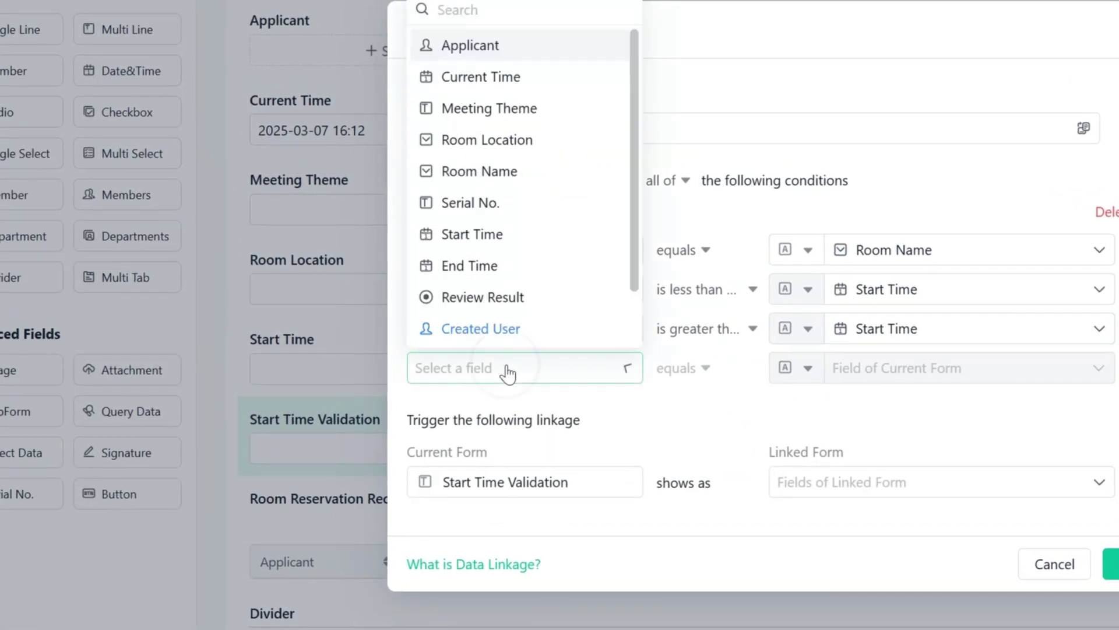
{"action": "left_click", "coordinate": [502, 297]}
{"action": "left_click", "coordinate": [682, 368]}
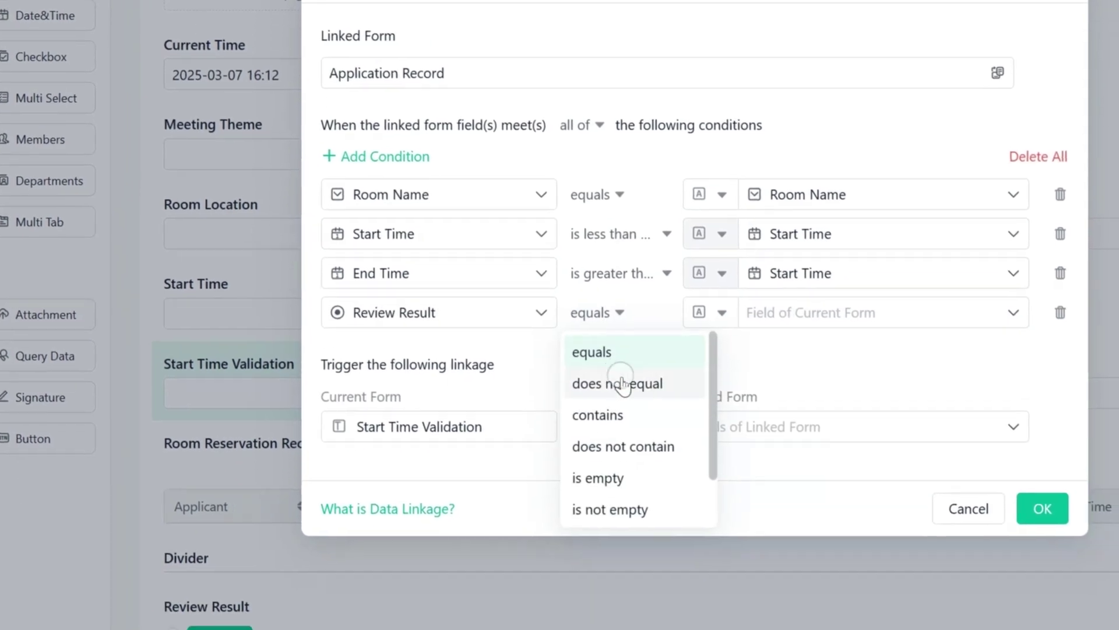
{"action": "left_click", "coordinate": [622, 384]}
{"action": "left_click", "coordinate": [758, 312]}
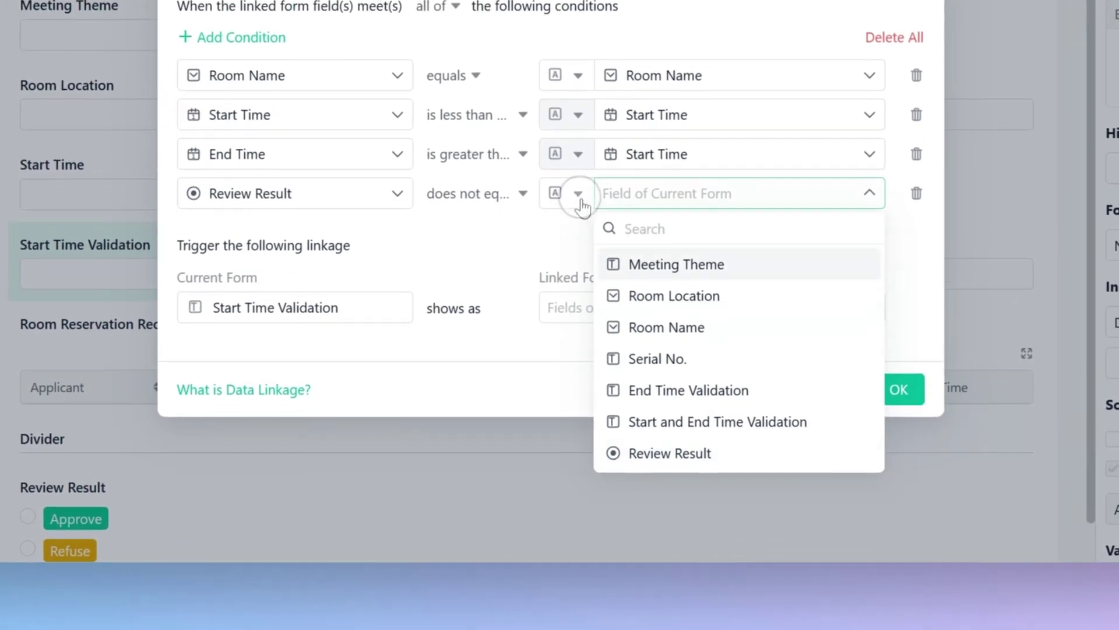
{"action": "left_click", "coordinate": [579, 196]}
{"action": "left_click", "coordinate": [584, 263]}
{"action": "type", "text": "Refuse"}
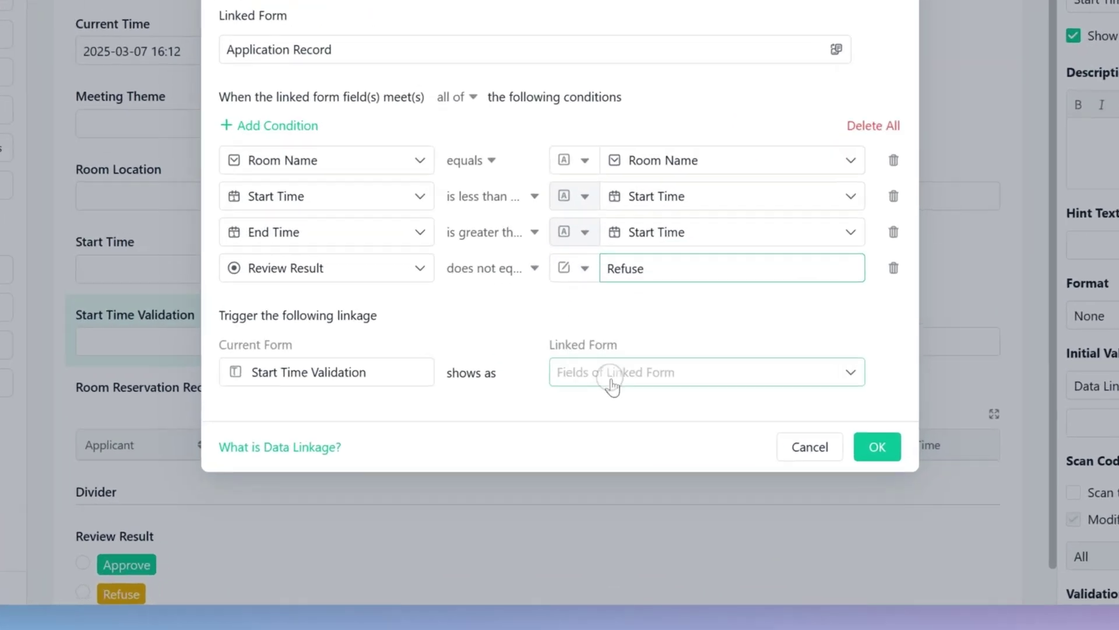
Make Start Time Validation show the linked form's Meeting Theme and confirm the data linkage
{"action": "left_click", "coordinate": [600, 426]}
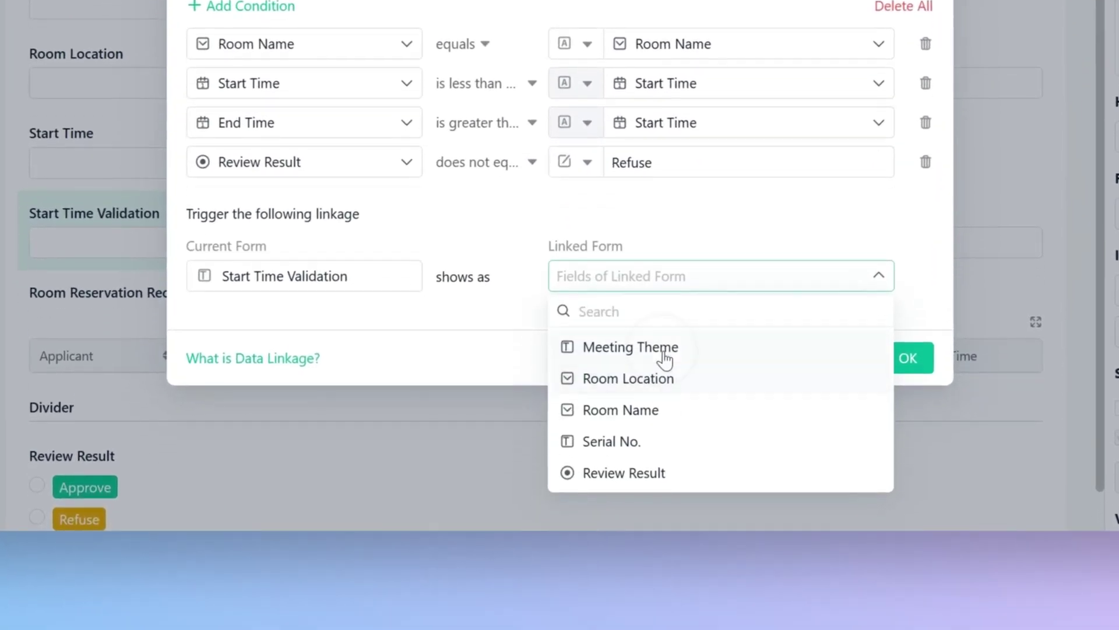
{"action": "left_click", "coordinate": [621, 467]}
{"action": "left_click", "coordinate": [702, 365]}
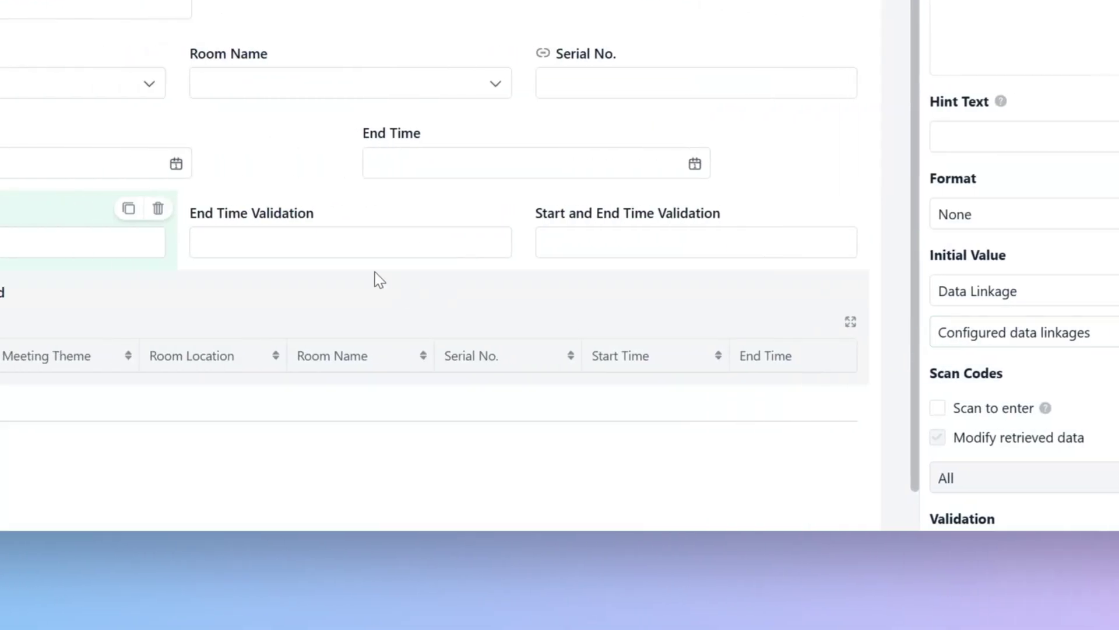
Set the End Time Validation field's initial value to Data Linkage, with Application Record as the linked form
{"action": "left_click", "coordinate": [415, 217]}
{"action": "left_click", "coordinate": [1015, 291]}
{"action": "left_click", "coordinate": [1021, 327]}
{"action": "left_click", "coordinate": [1032, 333]}
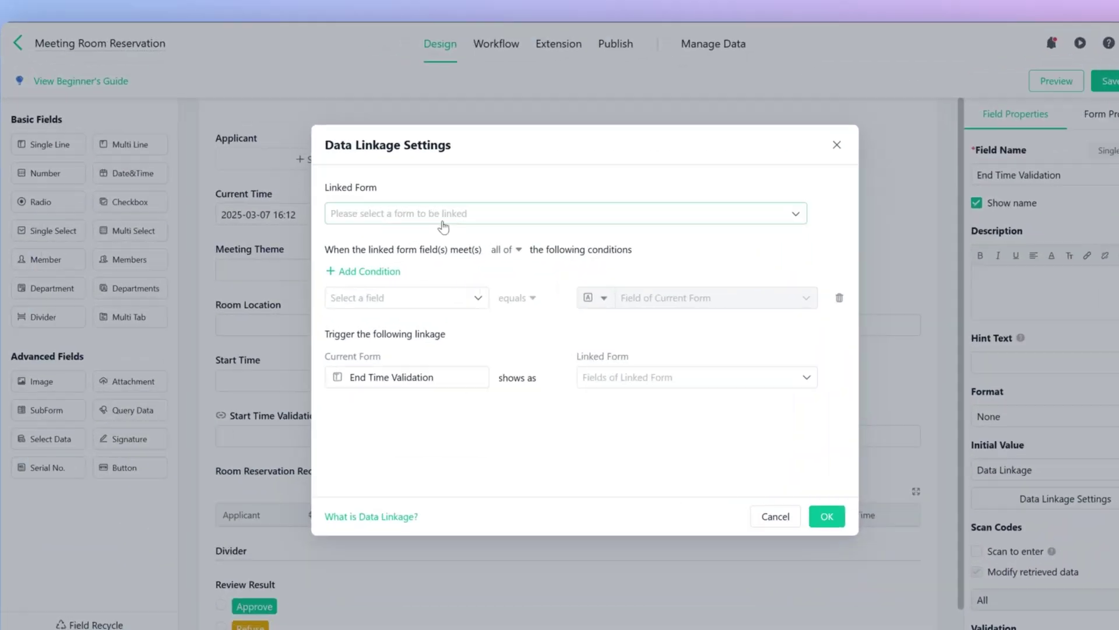
{"action": "left_click", "coordinate": [443, 215]}
{"action": "left_click", "coordinate": [426, 306]}
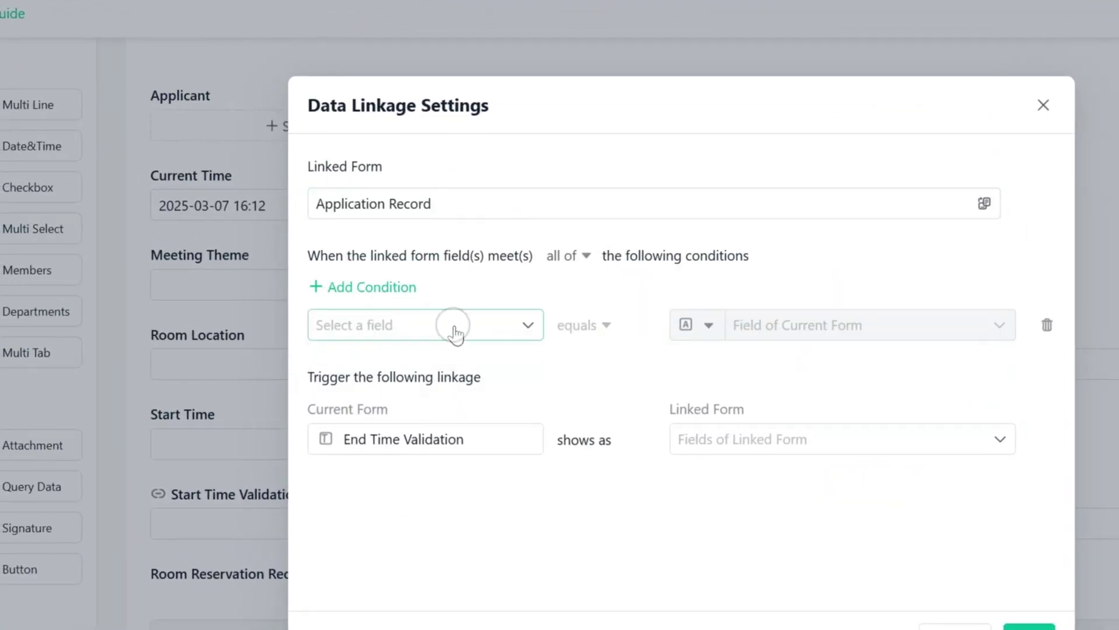
For End Time Validation, require the linked form's Room Name to equal the current form's Room Name
{"action": "left_click", "coordinate": [449, 522]}
{"action": "left_click", "coordinate": [785, 325]}
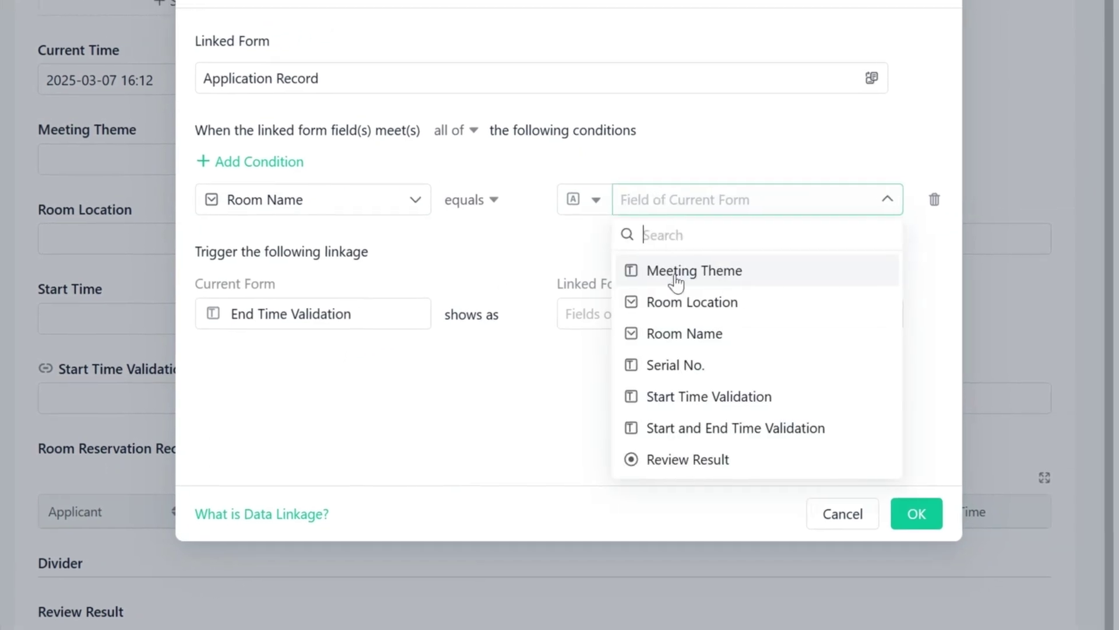
{"action": "left_click", "coordinate": [799, 457]}
Add a condition that the linked form's Start Time is less than or equal to the current form's End Time
{"action": "left_click", "coordinate": [402, 195]}
{"action": "left_click", "coordinate": [440, 277]}
{"action": "left_click", "coordinate": [423, 531]}
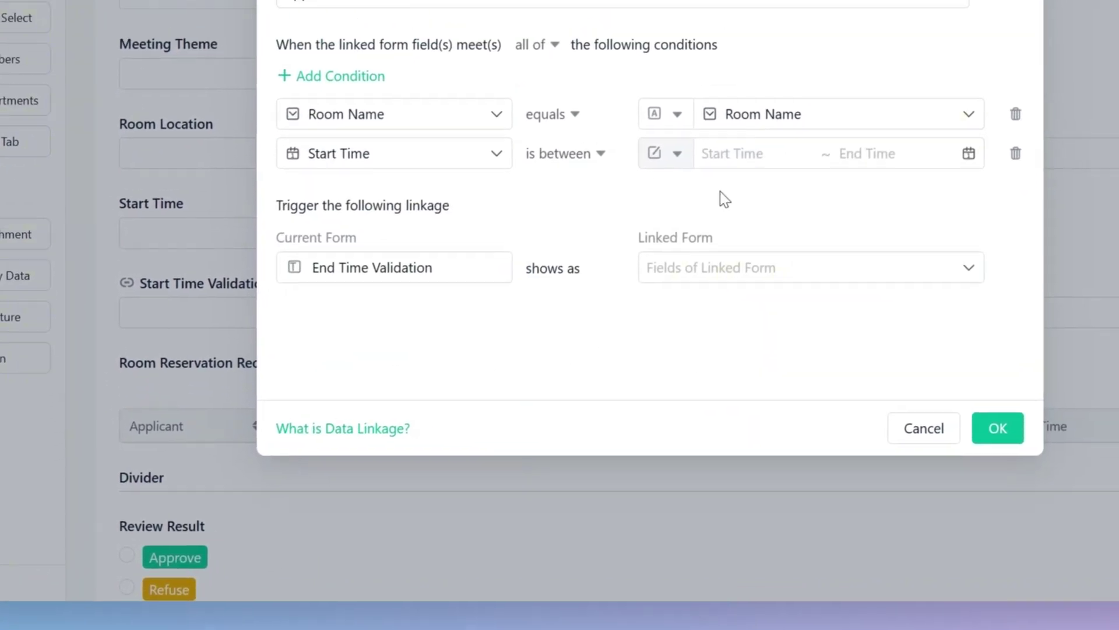
{"action": "left_click", "coordinate": [576, 163]}
{"action": "left_click", "coordinate": [576, 368]}
{"action": "left_click", "coordinate": [729, 204]}
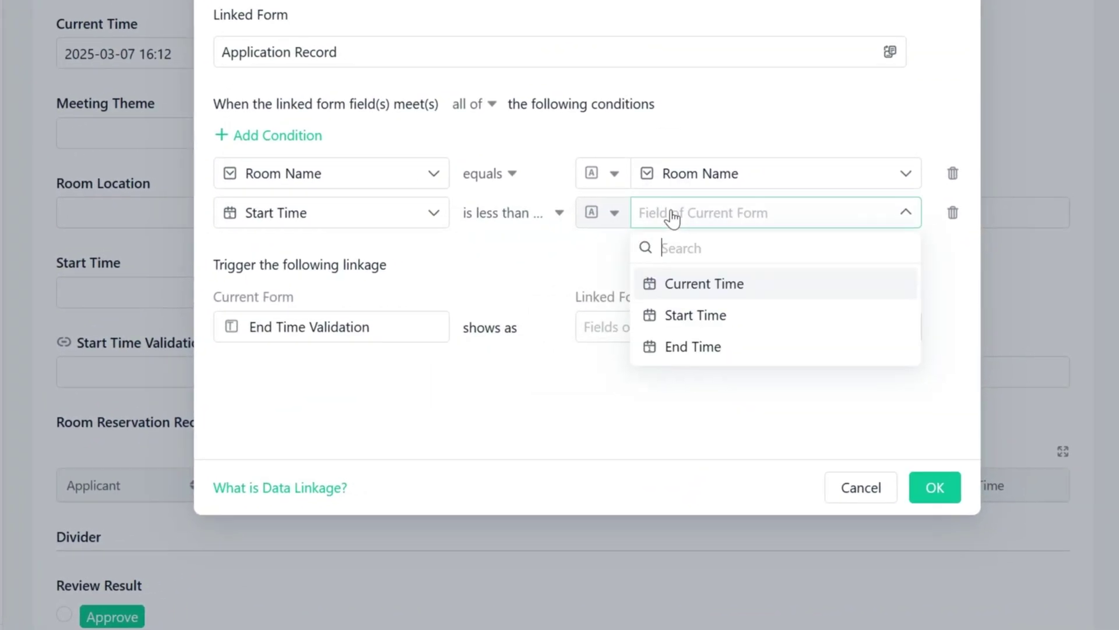
{"action": "left_click", "coordinate": [758, 335]}
Add a condition that the linked form's End Time is greater than or equal to the current form's End Time
{"action": "left_click", "coordinate": [337, 125]}
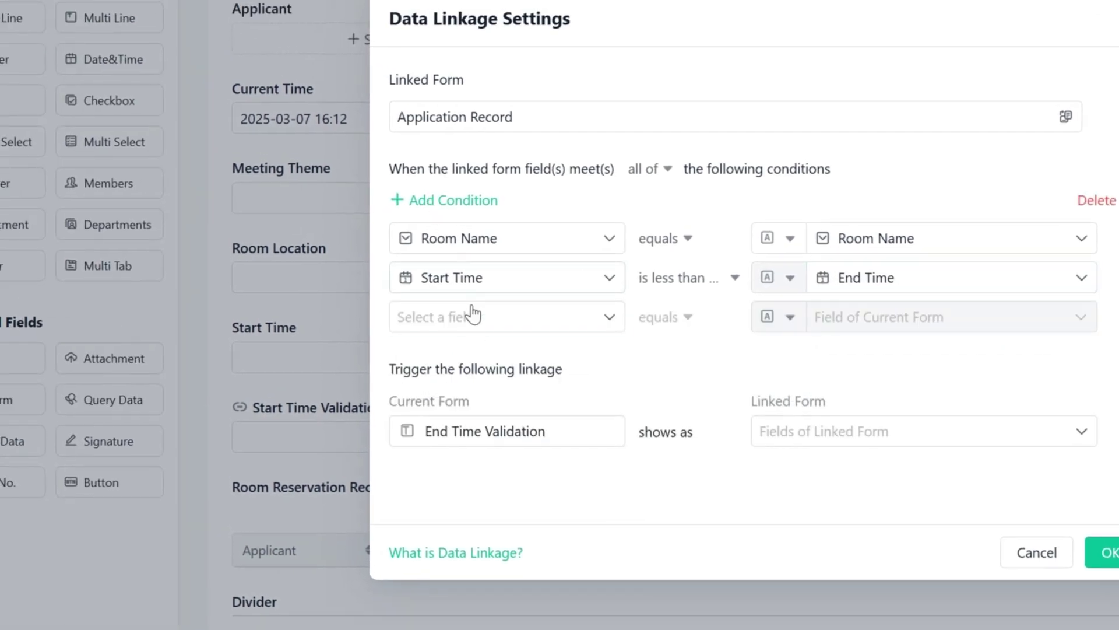
{"action": "left_click", "coordinate": [472, 315]}
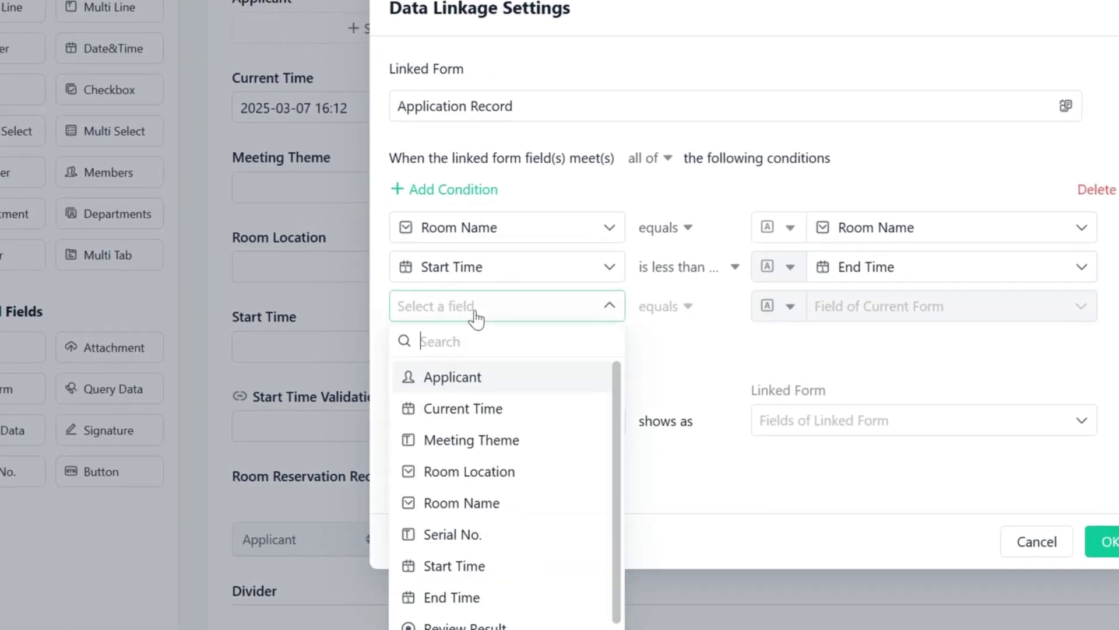
{"action": "left_click", "coordinate": [488, 608]}
{"action": "left_click", "coordinate": [657, 317]}
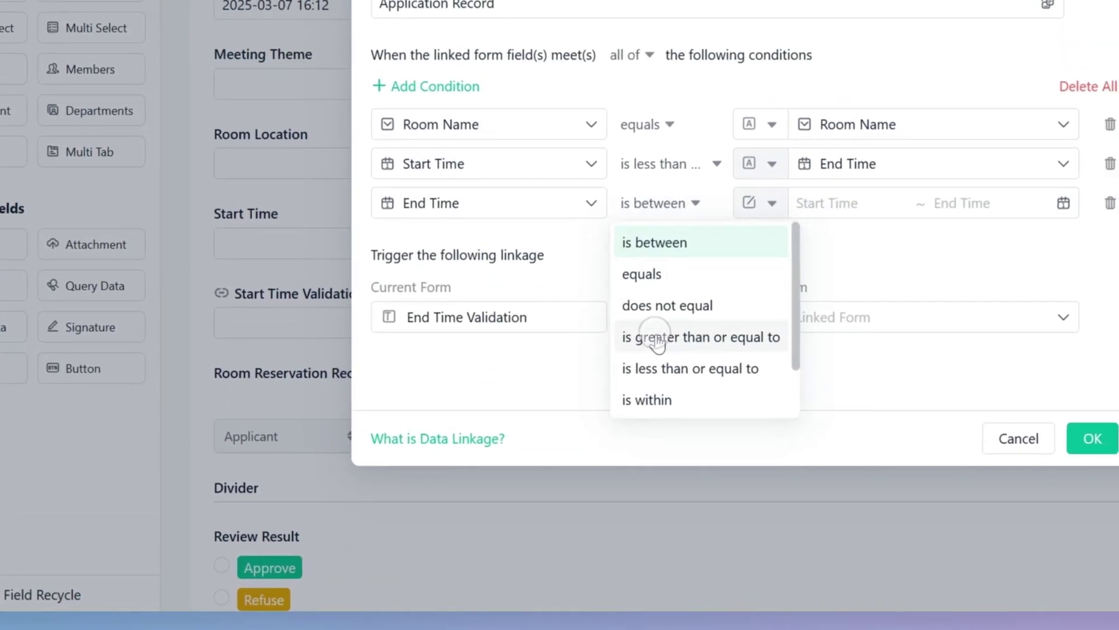
{"action": "left_click", "coordinate": [670, 337]}
{"action": "left_click", "coordinate": [828, 204]}
{"action": "left_click", "coordinate": [712, 344]}
Add an End Time Validation condition that Review Result does not equal the custom value Refuse
{"action": "left_click", "coordinate": [337, 142]}
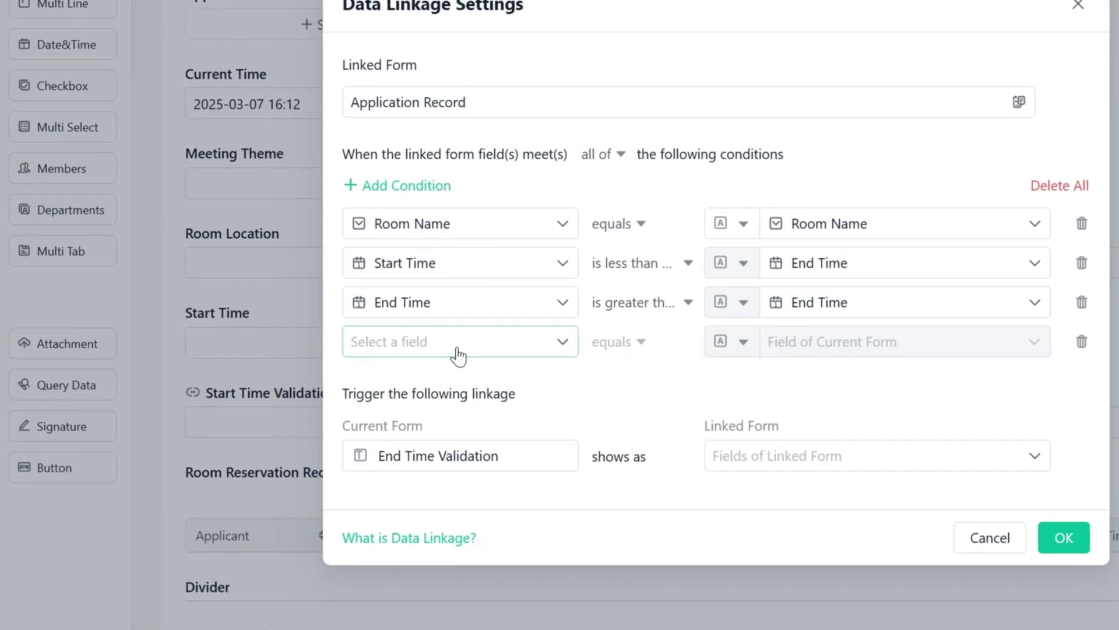
{"action": "left_click", "coordinate": [456, 279]}
{"action": "left_click", "coordinate": [617, 343]}
{"action": "left_click", "coordinate": [645, 375]}
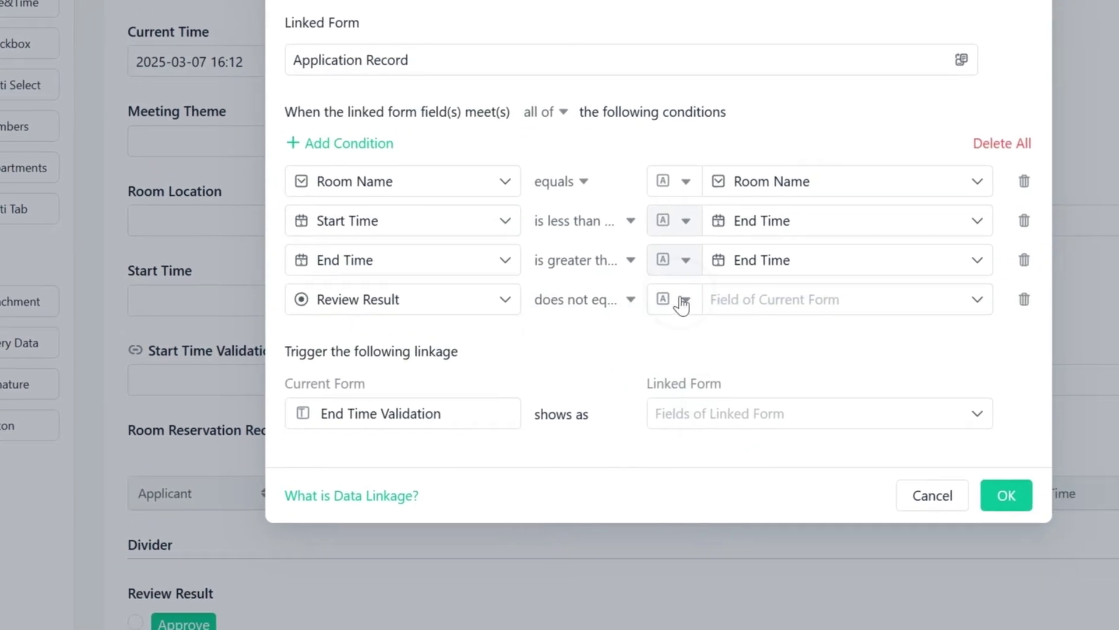
{"action": "left_click", "coordinate": [679, 305]}
{"action": "left_click", "coordinate": [665, 367]}
{"action": "left_click", "coordinate": [712, 301]}
{"action": "type", "text": "Refuse"}
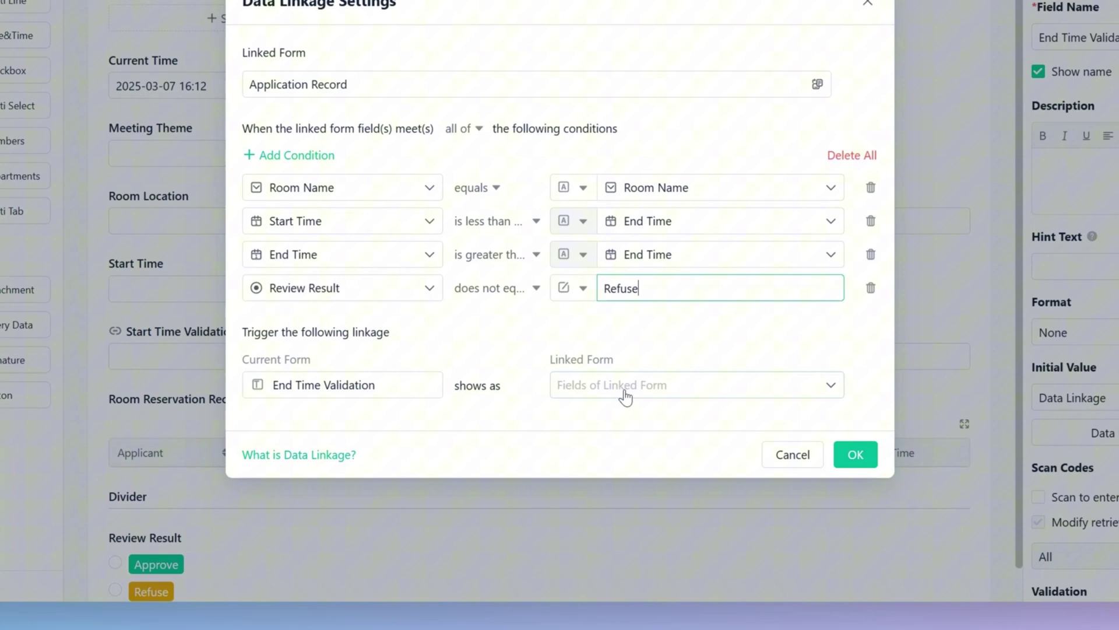
Make End Time Validation show the linked form's Meeting Theme and confirm the data linkage
{"action": "left_click", "coordinate": [607, 424]}
{"action": "left_click", "coordinate": [600, 468]}
{"action": "left_click", "coordinate": [763, 472]}
Set the Start and End Time Validation field's initial value to Data Linkage, with Application Record as the linked form
{"action": "left_click", "coordinate": [758, 394]}
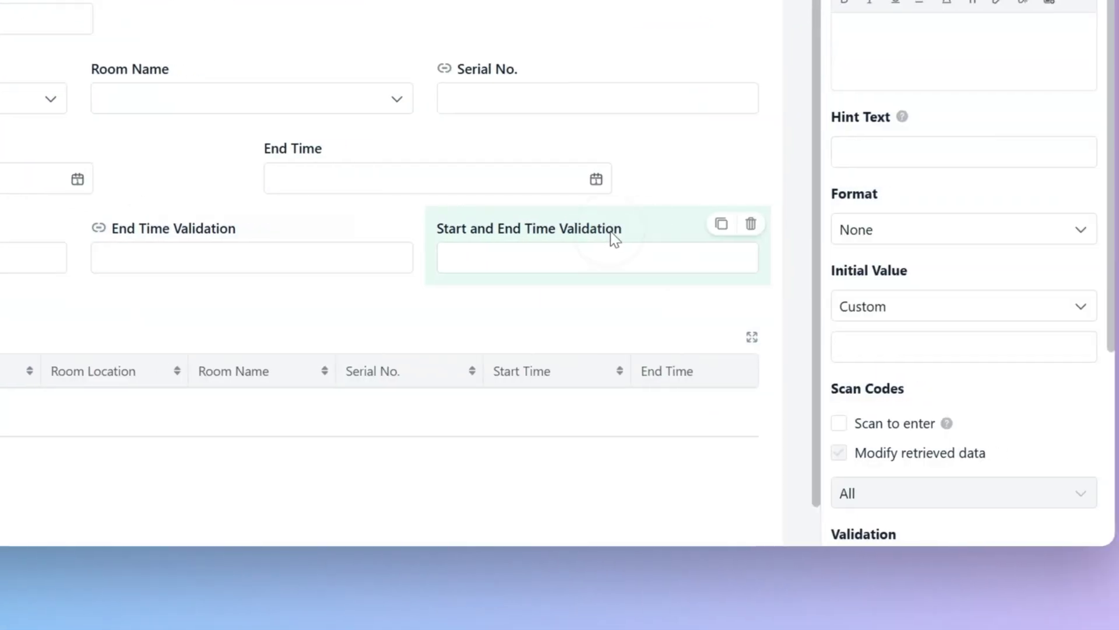
{"action": "left_click", "coordinate": [927, 308]}
{"action": "left_click", "coordinate": [892, 375]}
{"action": "left_click", "coordinate": [901, 350]}
{"action": "left_click", "coordinate": [387, 175]}
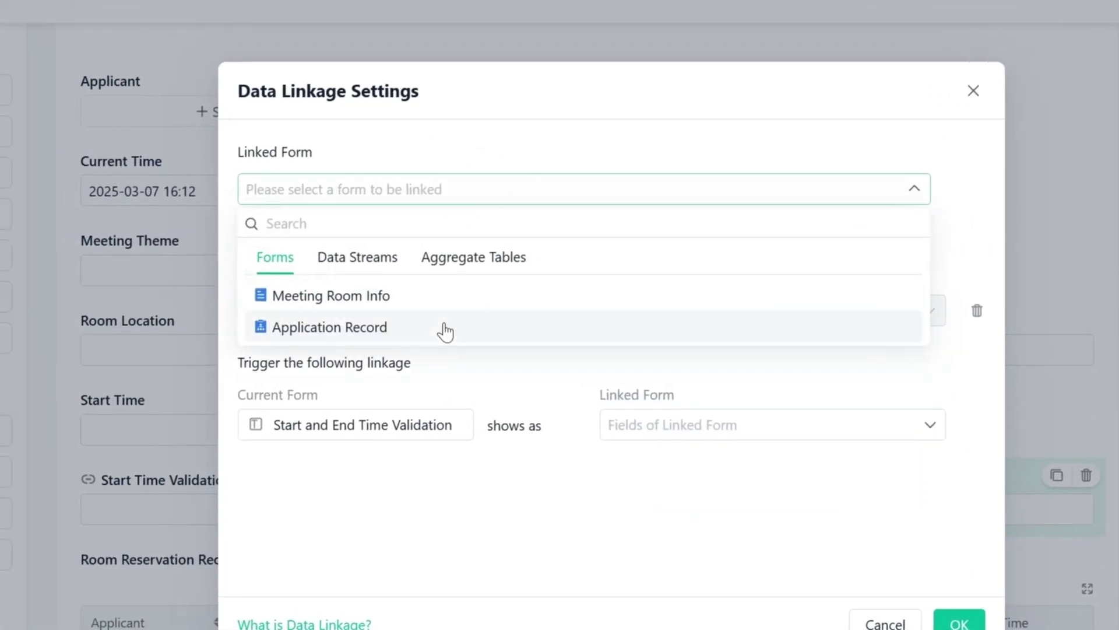
{"action": "left_click", "coordinate": [444, 329]}
Add a condition that the linked form's Room Name equals the current form's Room Name
{"action": "left_click", "coordinate": [418, 314]}
{"action": "left_click", "coordinate": [379, 508]}
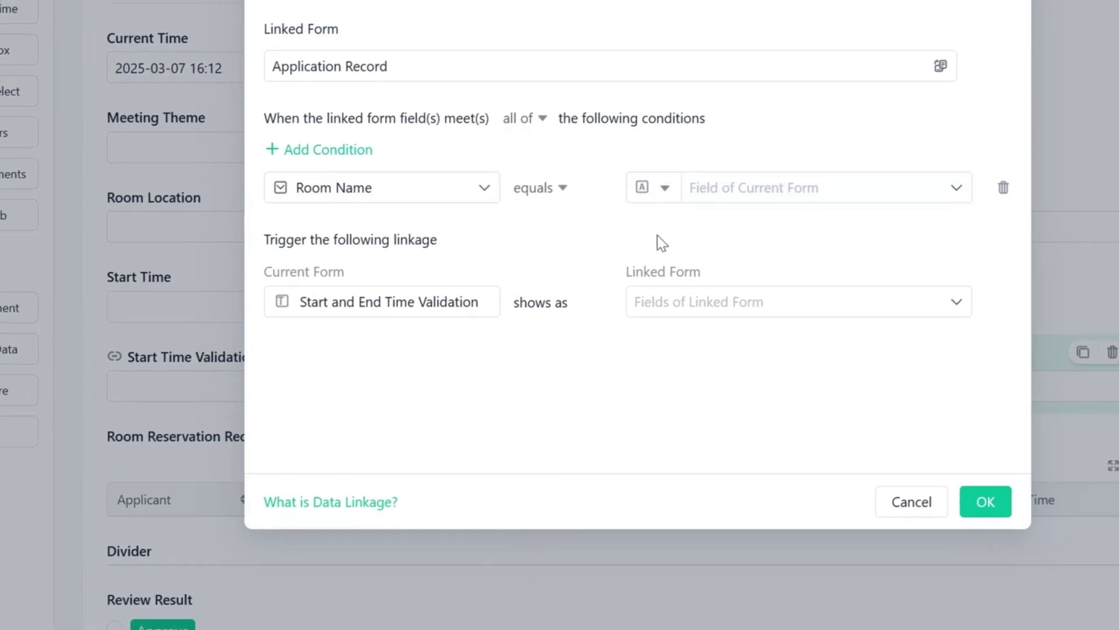
{"action": "left_click", "coordinate": [758, 187]}
{"action": "left_click", "coordinate": [752, 318]}
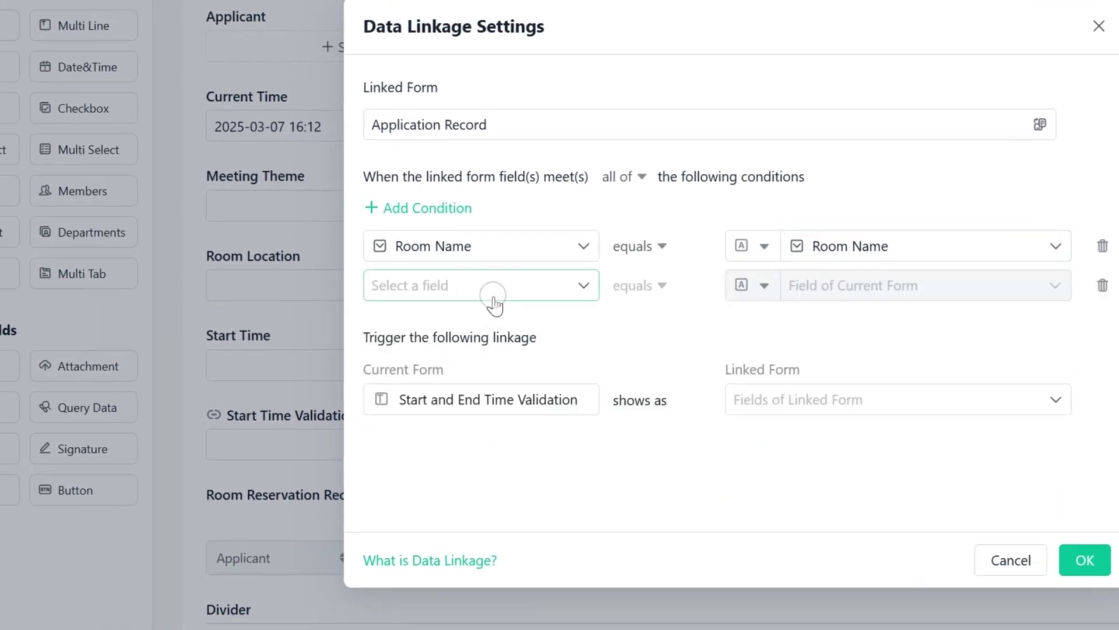
Add a condition that the linked form's Start Time is greater than or equal to the current form's Start Time
{"action": "left_click", "coordinate": [493, 289]}
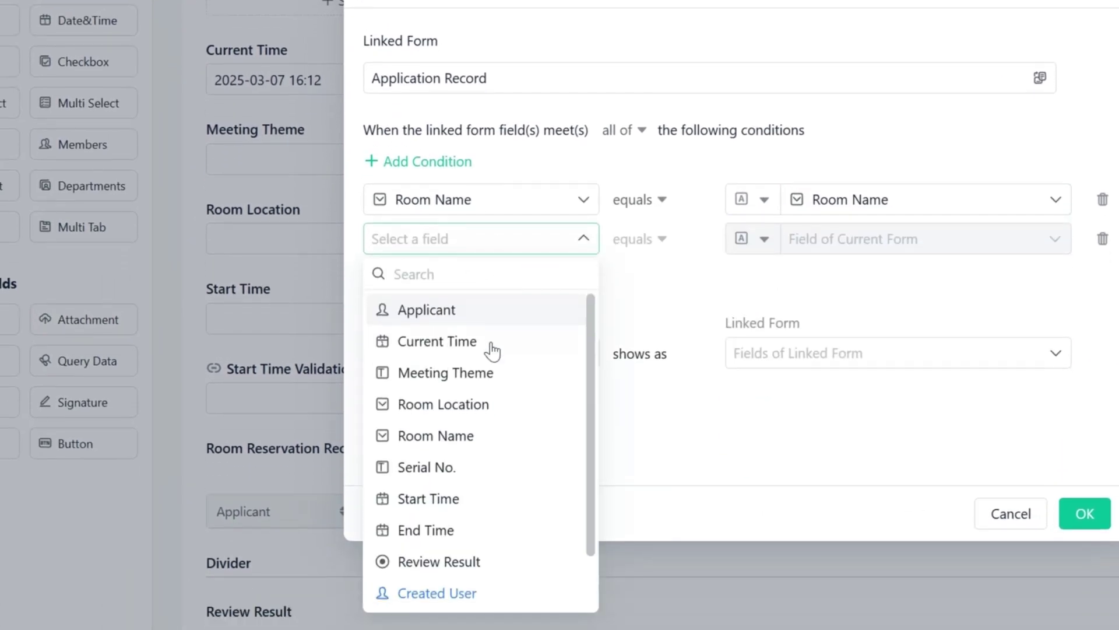
{"action": "left_click", "coordinate": [456, 542]}
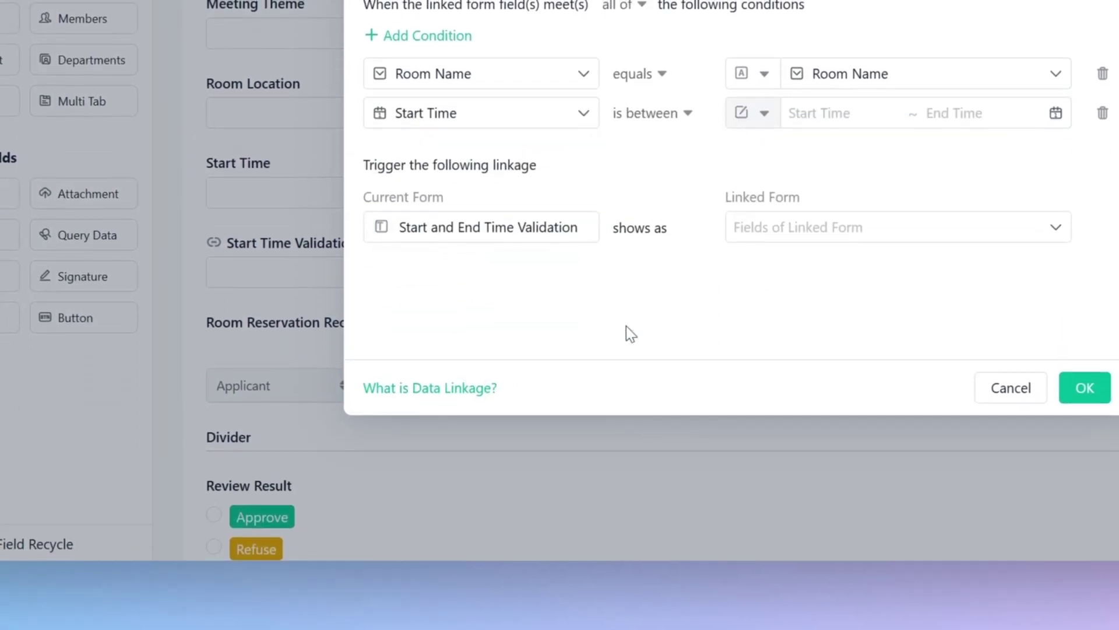
{"action": "left_click", "coordinate": [647, 113]}
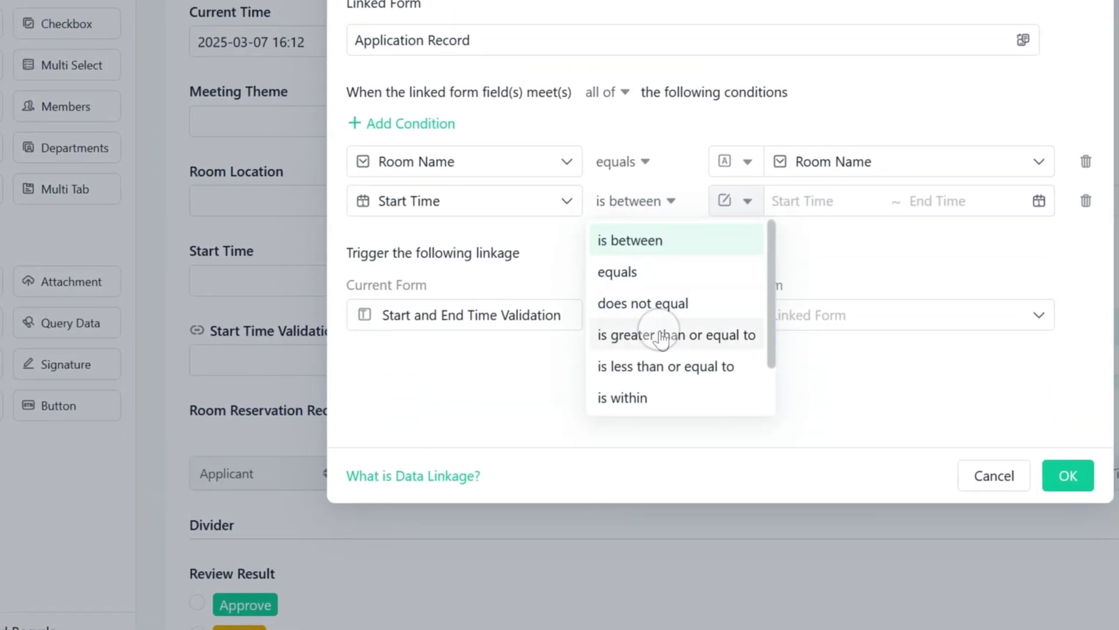
{"action": "left_click", "coordinate": [665, 332]}
{"action": "left_click", "coordinate": [796, 113]}
{"action": "left_click", "coordinate": [680, 321]}
Add a condition that the linked form's End Time is less than or equal to the current form's End Time
{"action": "left_click", "coordinate": [262, 140]}
{"action": "left_click", "coordinate": [450, 315]}
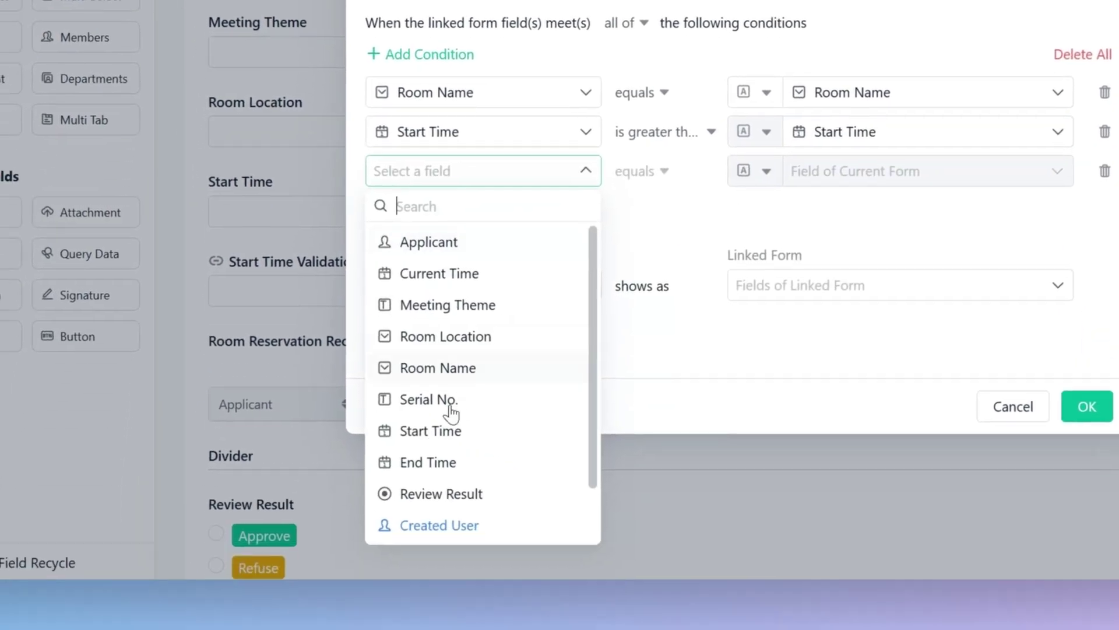
{"action": "left_click", "coordinate": [443, 462]}
{"action": "left_click", "coordinate": [647, 200]}
{"action": "left_click", "coordinate": [690, 381]}
{"action": "left_click", "coordinate": [828, 217]}
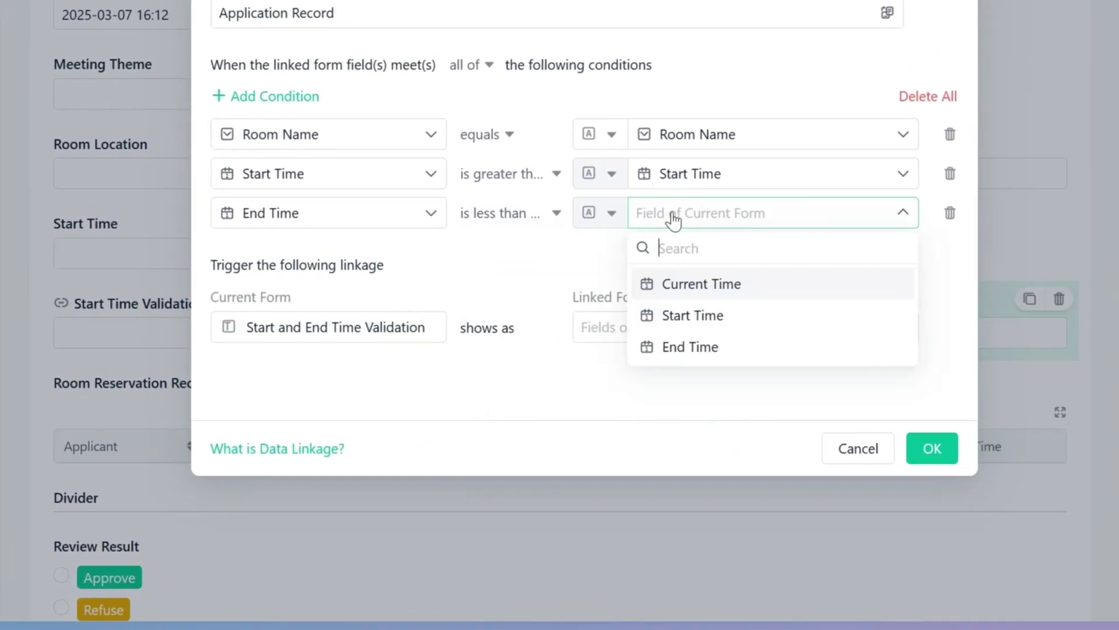
{"action": "left_click", "coordinate": [851, 346]}
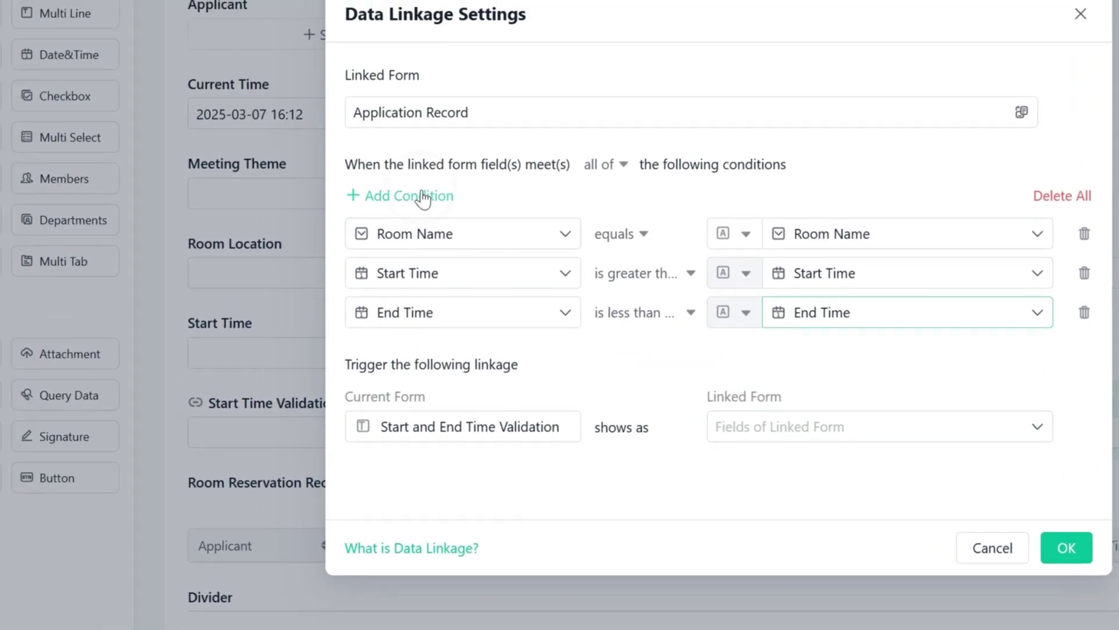
Add a Start and End Time Validation condition that Review Result does not equal the custom value Refuse
{"action": "left_click", "coordinate": [424, 198]}
{"action": "left_click", "coordinate": [492, 362]}
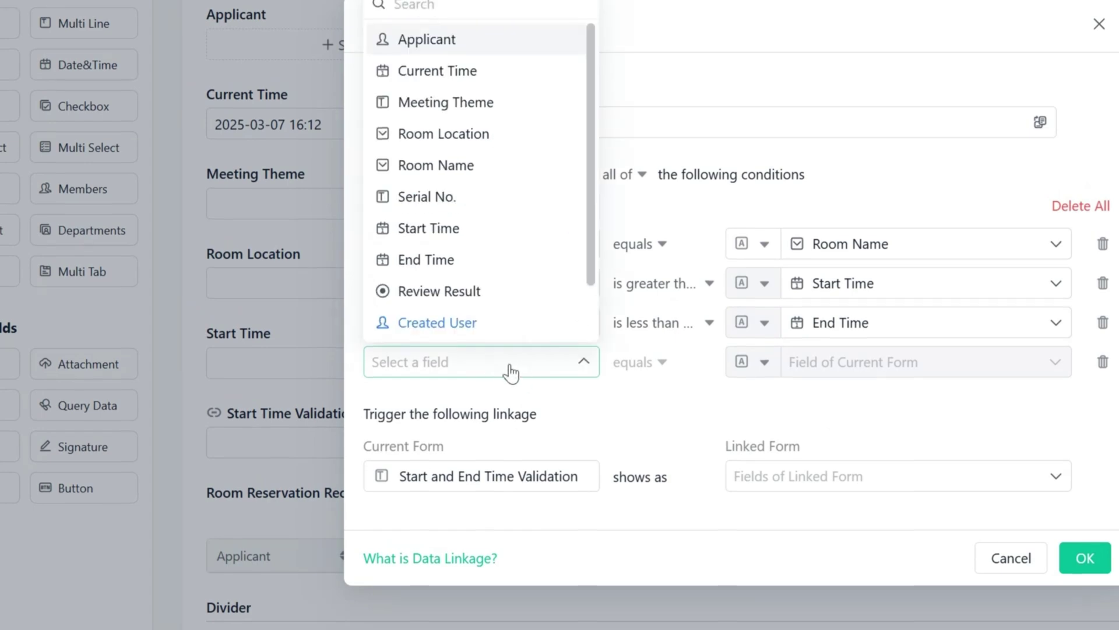
{"action": "left_click", "coordinate": [612, 362]}
{"action": "left_click", "coordinate": [638, 434]}
{"action": "left_click", "coordinate": [742, 361]}
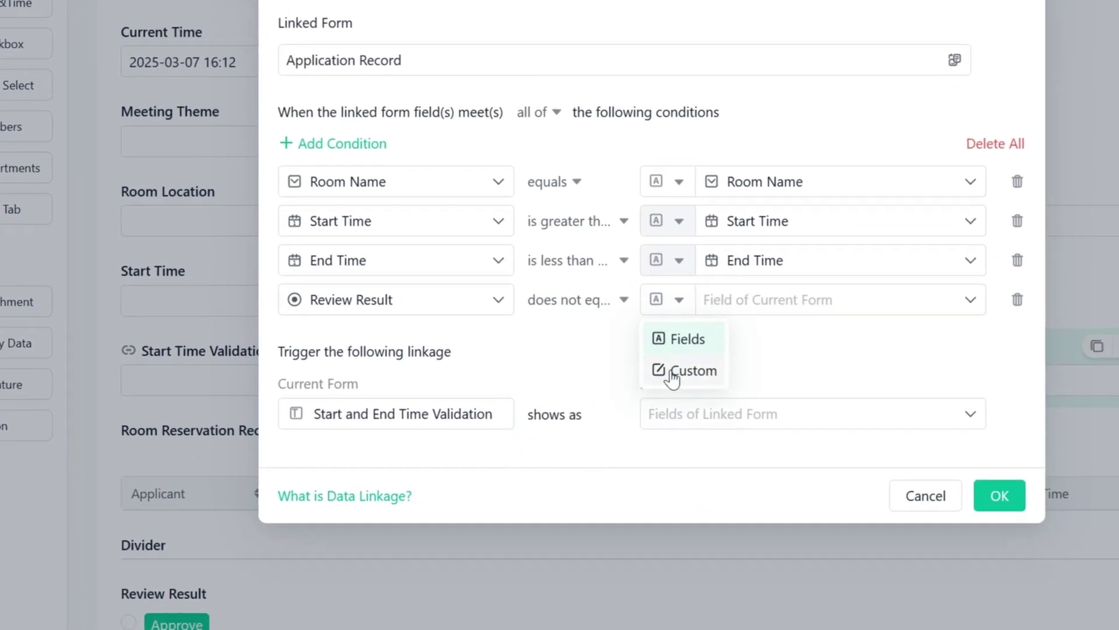
{"action": "left_click", "coordinate": [767, 432]}
{"action": "left_click", "coordinate": [738, 301]}
{"action": "type", "text": "Refuse"}
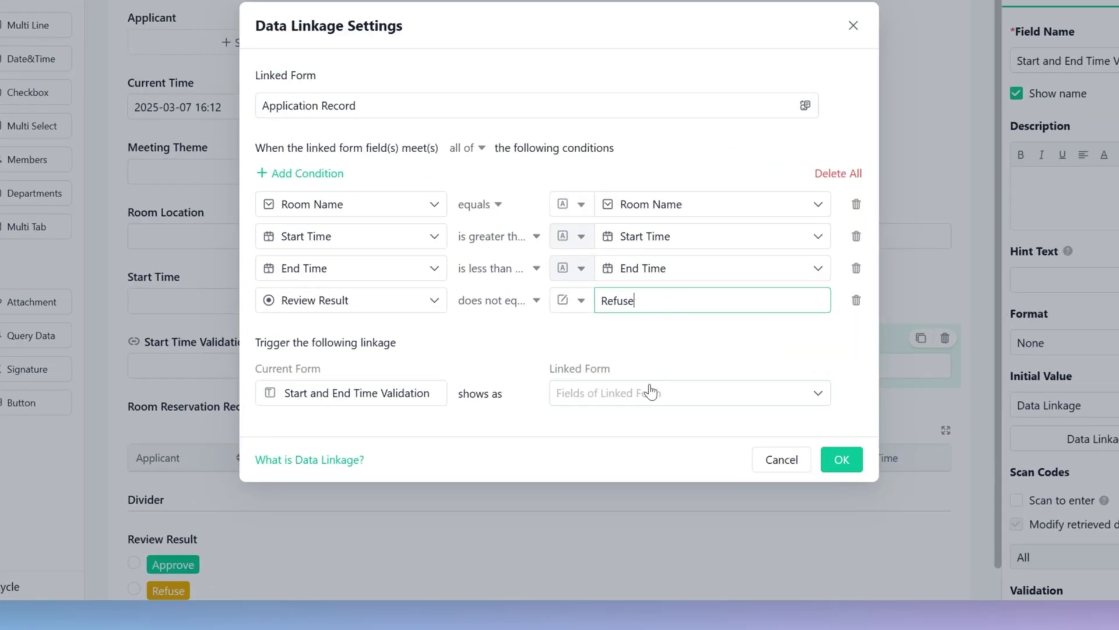
Make Start and End Time Validation show the linked form's Meeting Theme, confirm the data linkage and save the form
{"action": "left_click", "coordinate": [627, 425]}
{"action": "left_click", "coordinate": [621, 464]}
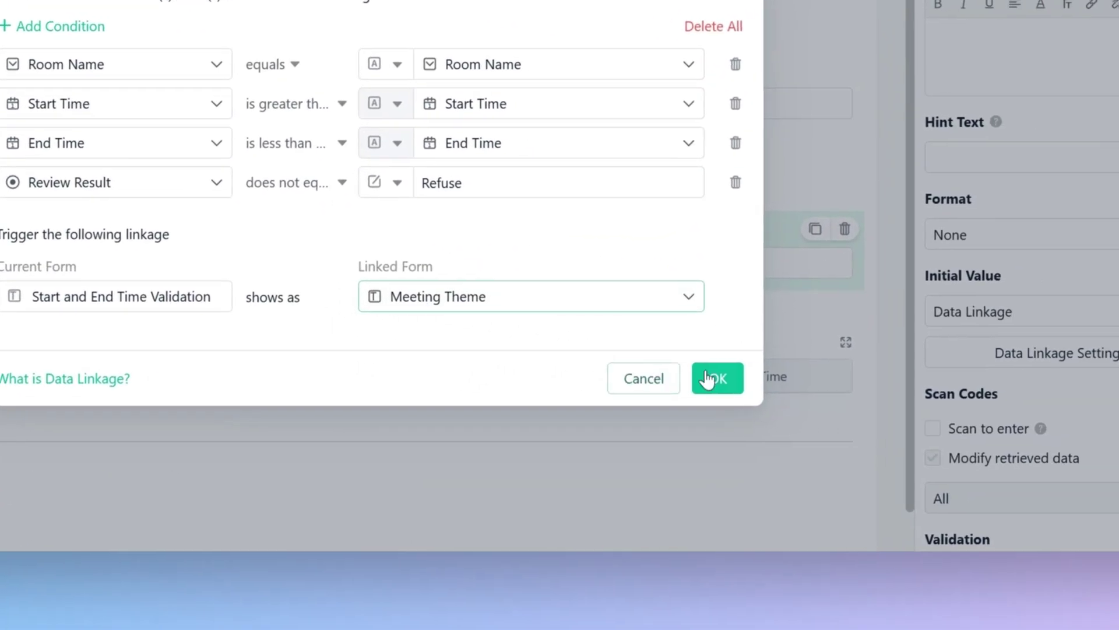
{"action": "left_click", "coordinate": [763, 472]}
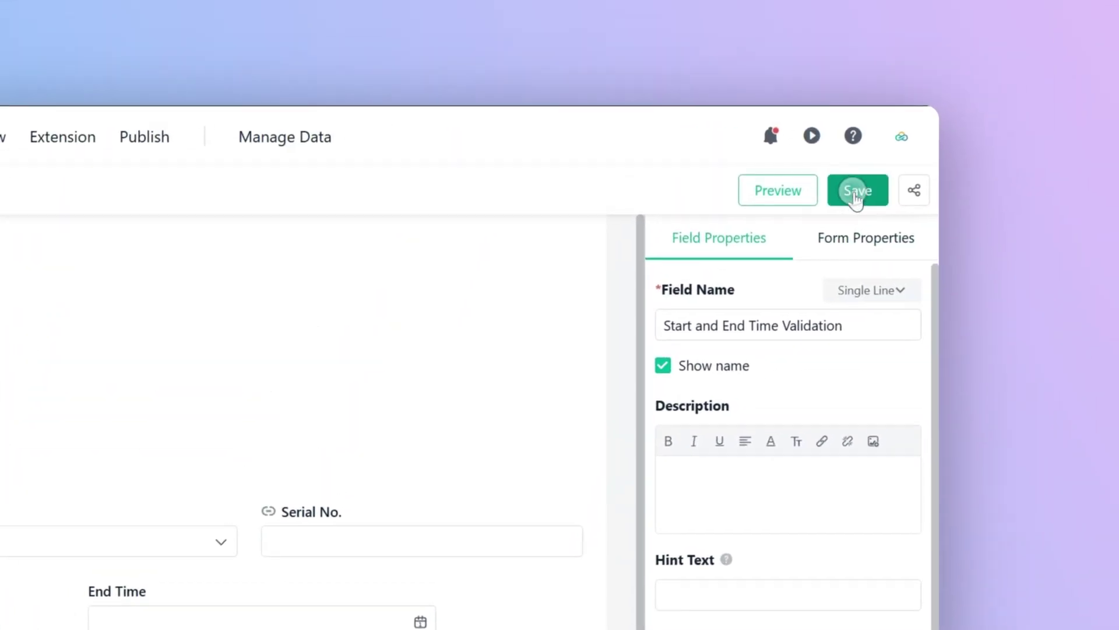
{"action": "left_click", "coordinate": [956, 134]}
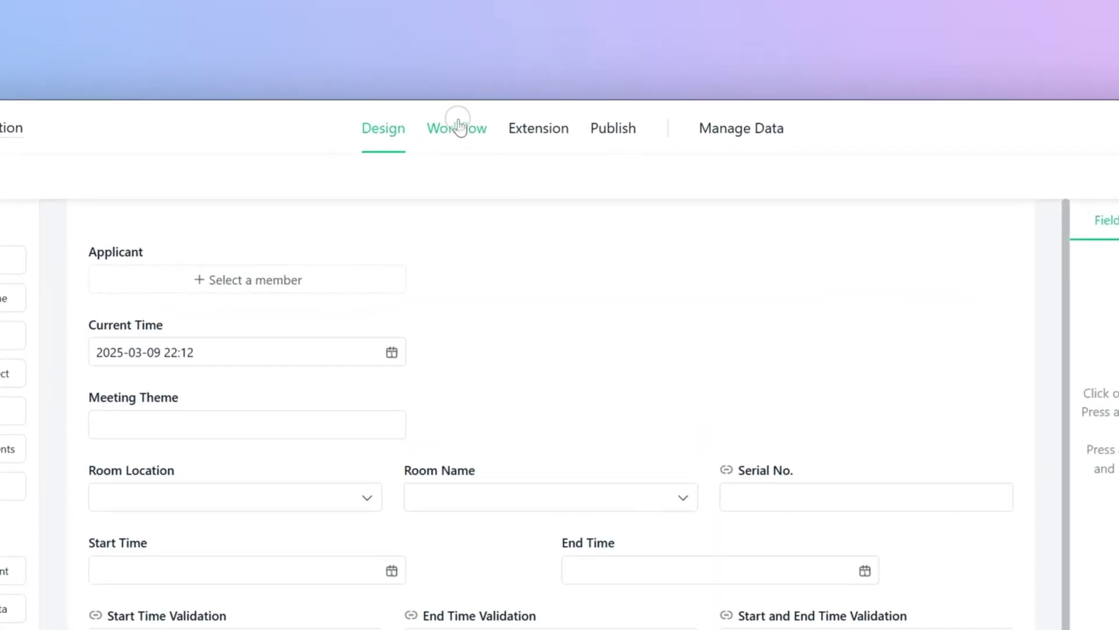
In the workflow's Start node proceed rules, set Data to Be Submitted to Data meeting conditions
{"action": "left_click", "coordinate": [485, 77]}
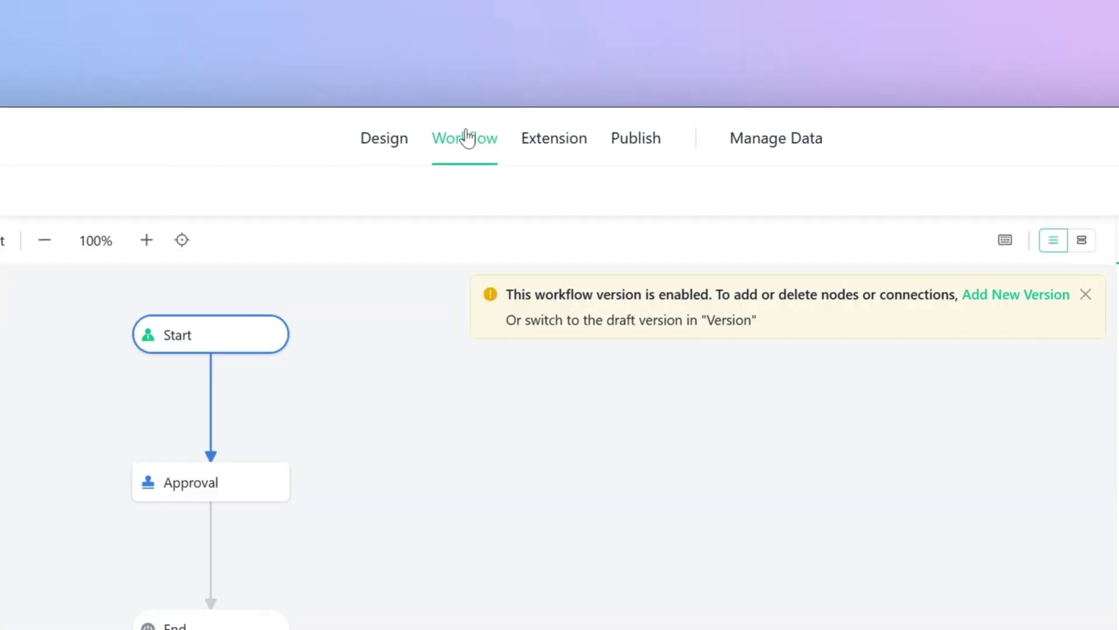
{"action": "left_click", "coordinate": [201, 334]}
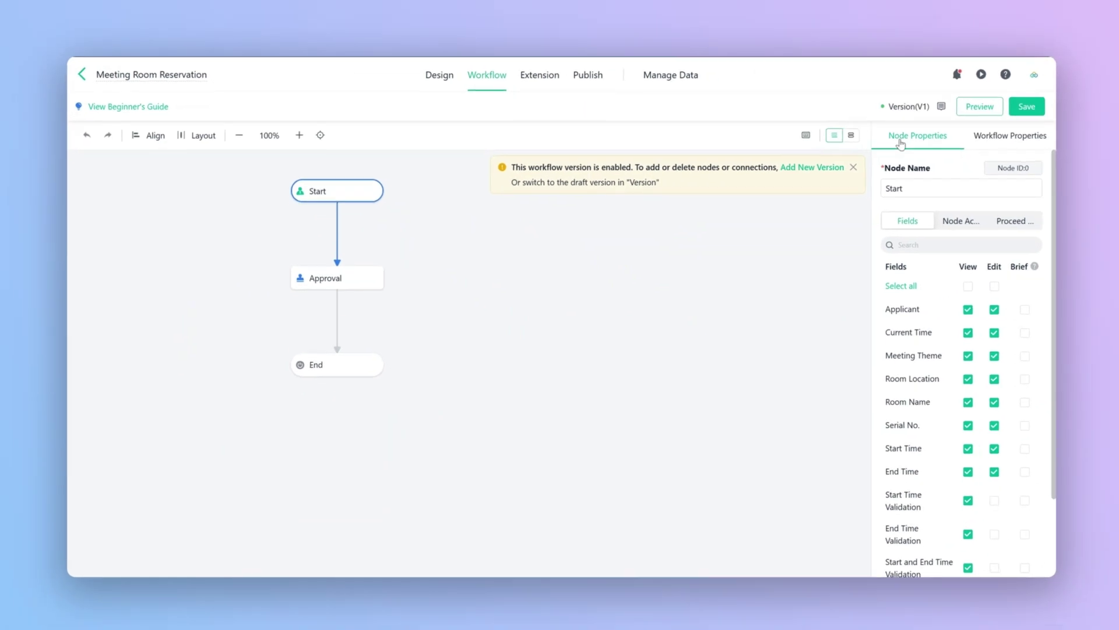
{"action": "left_click", "coordinate": [1015, 220]}
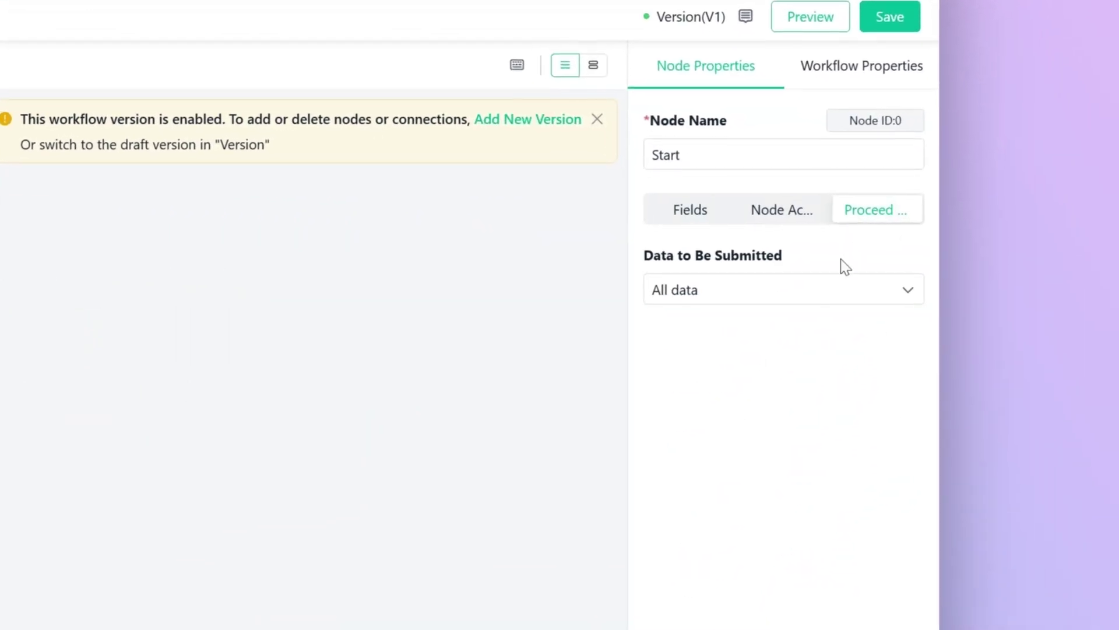
{"action": "left_click", "coordinate": [822, 287]}
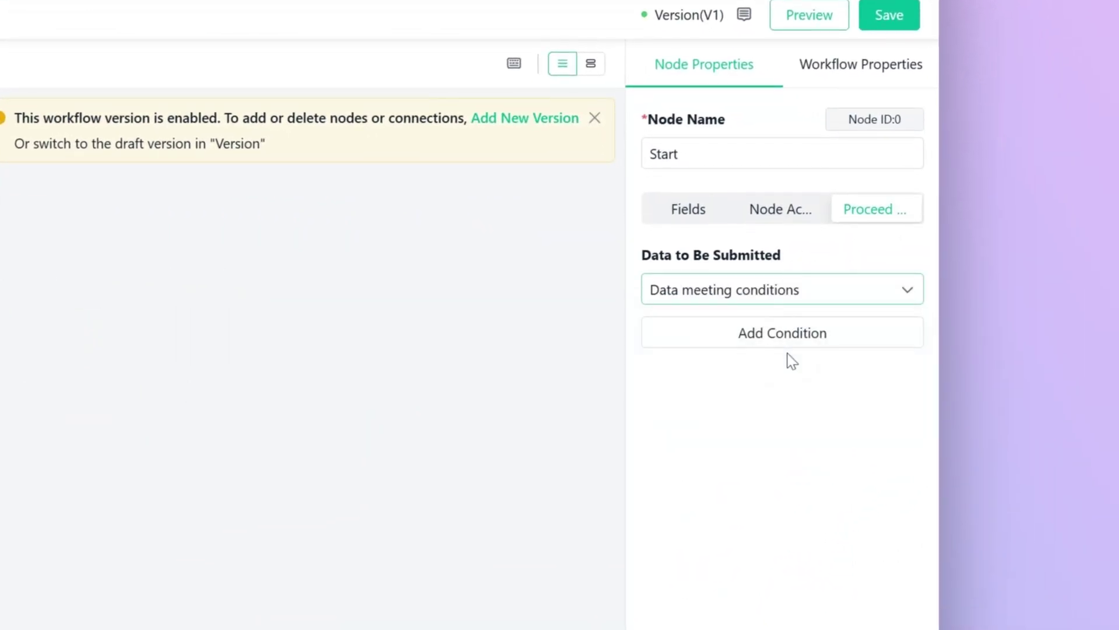
Add the submission condition Start Time < End Time with the failed-check prompt "End Time must be later than Start Time!"
{"action": "left_click", "coordinate": [789, 337]}
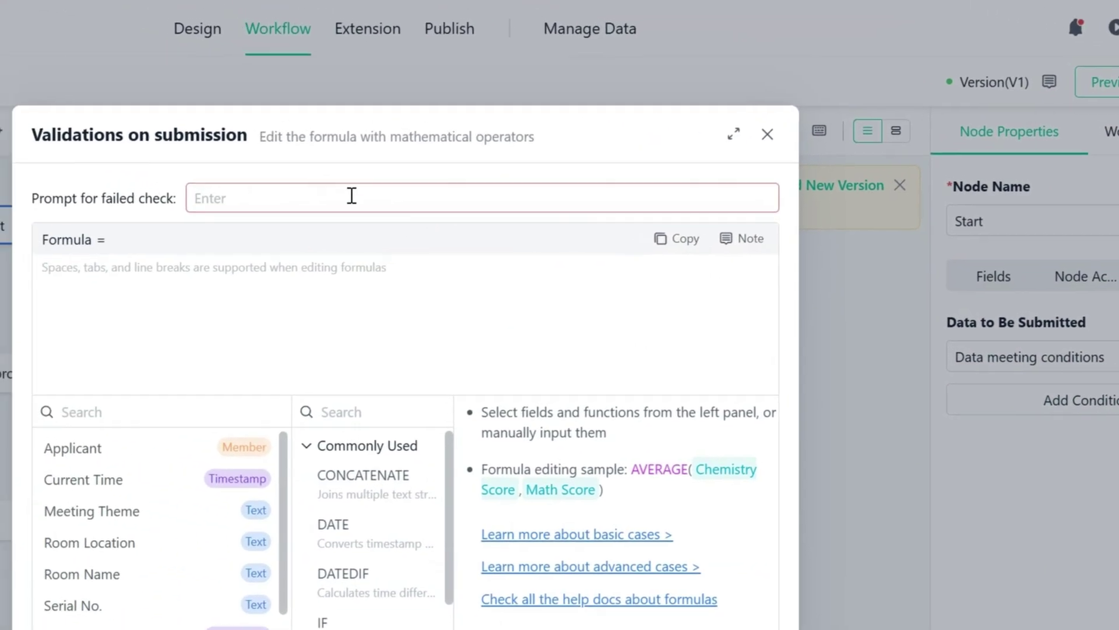
{"action": "left_click", "coordinate": [351, 196]}
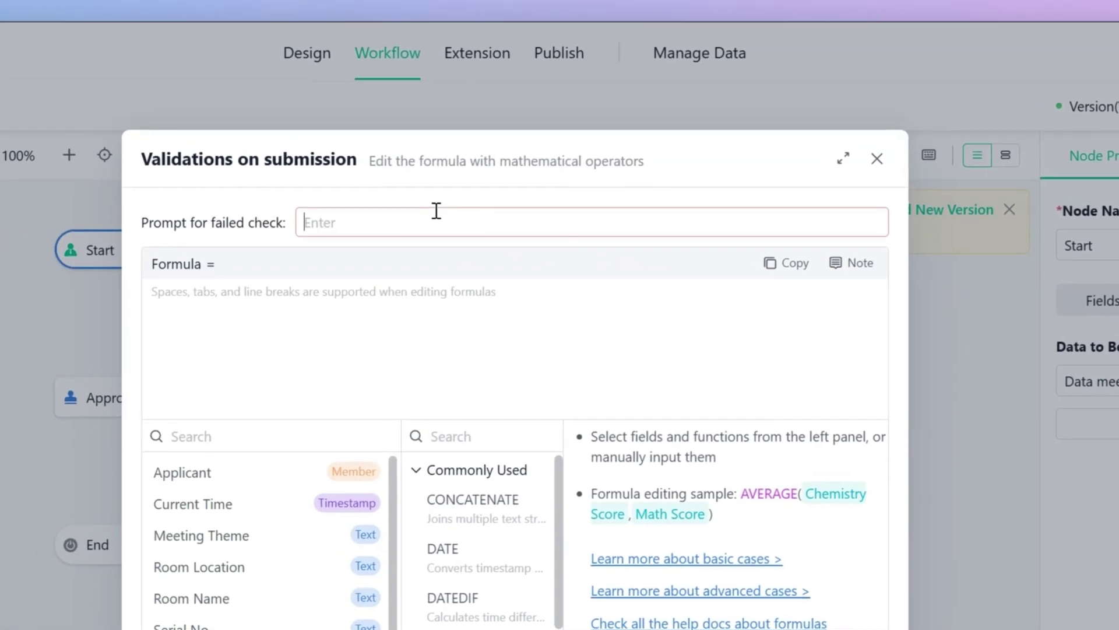
{"action": "type", "text": "End Time must be later than Start Time!"}
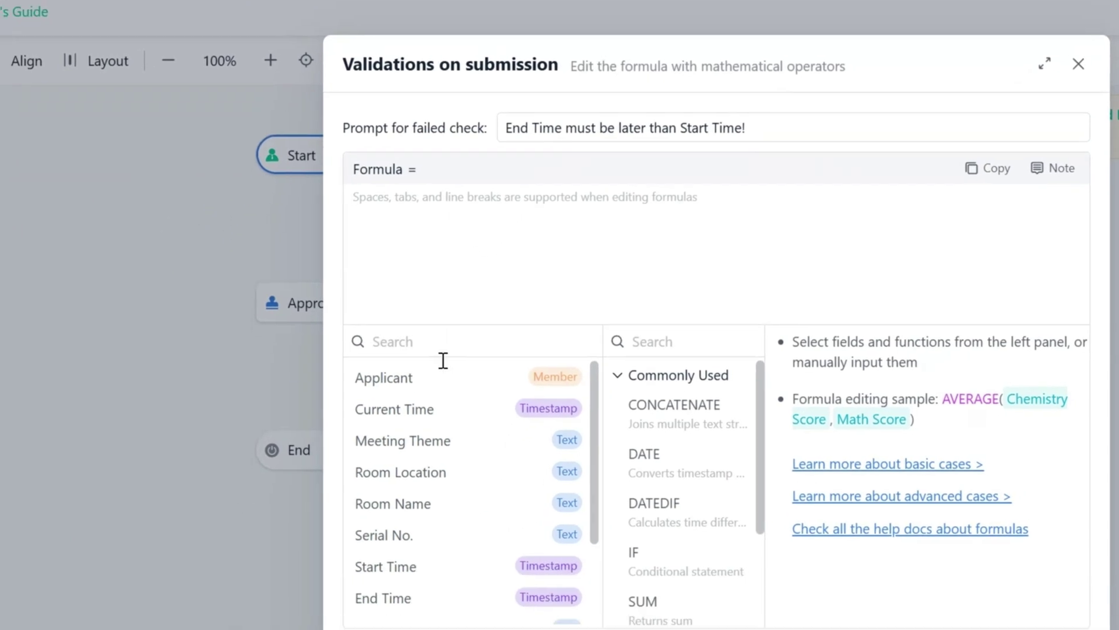
{"action": "left_click", "coordinate": [451, 383]}
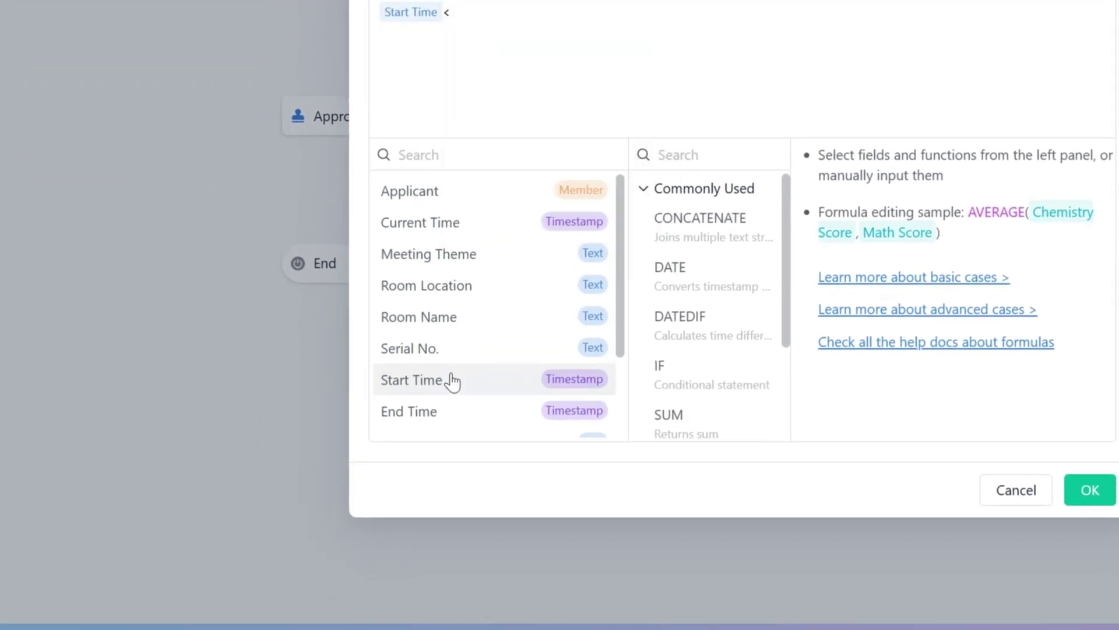
{"action": "left_click", "coordinate": [453, 413]}
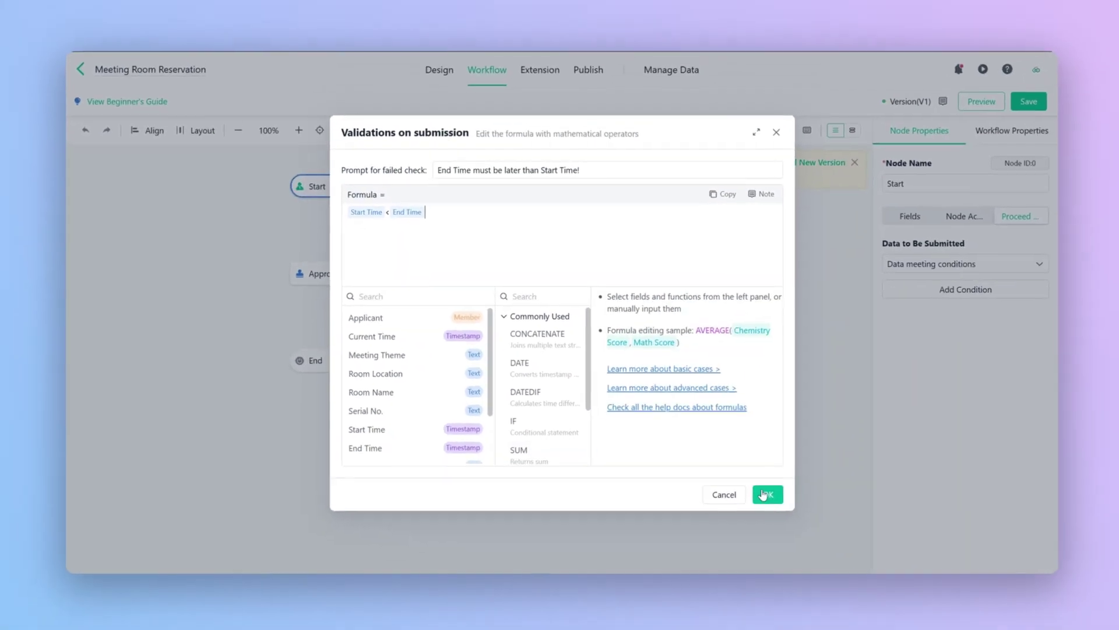
{"action": "left_click", "coordinate": [764, 494]}
Add the submission condition Current Time < Start Time with the failed-check prompt "Start Time must be later than Current Time!"
{"action": "left_click", "coordinate": [962, 315]}
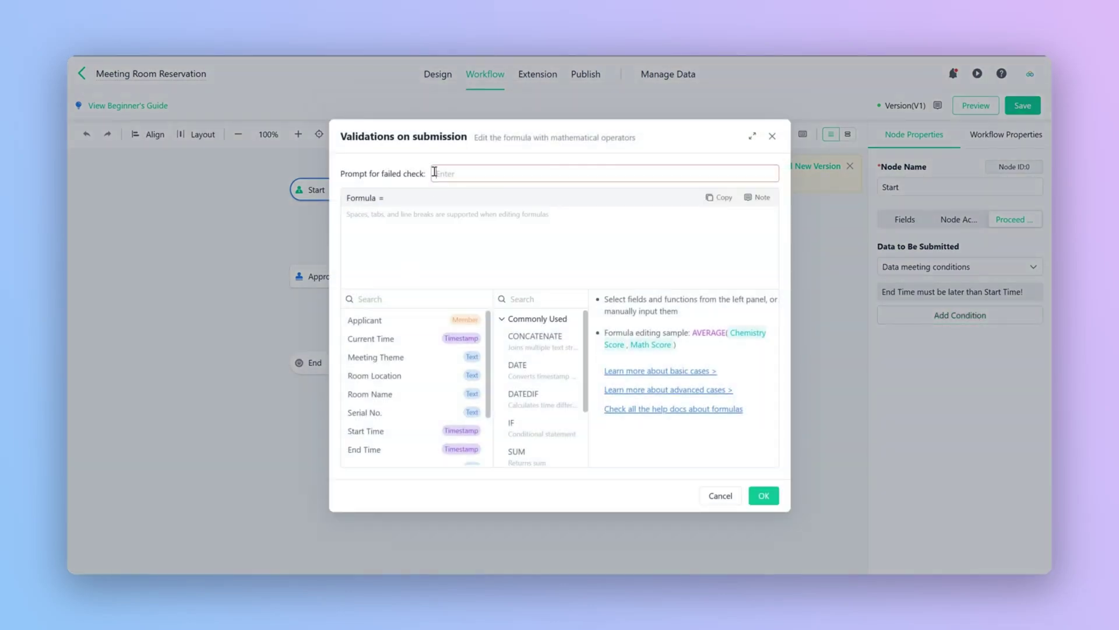
{"action": "type", "text": "Start Time must be later than Current Time!"}
{"action": "left_click", "coordinate": [432, 212]}
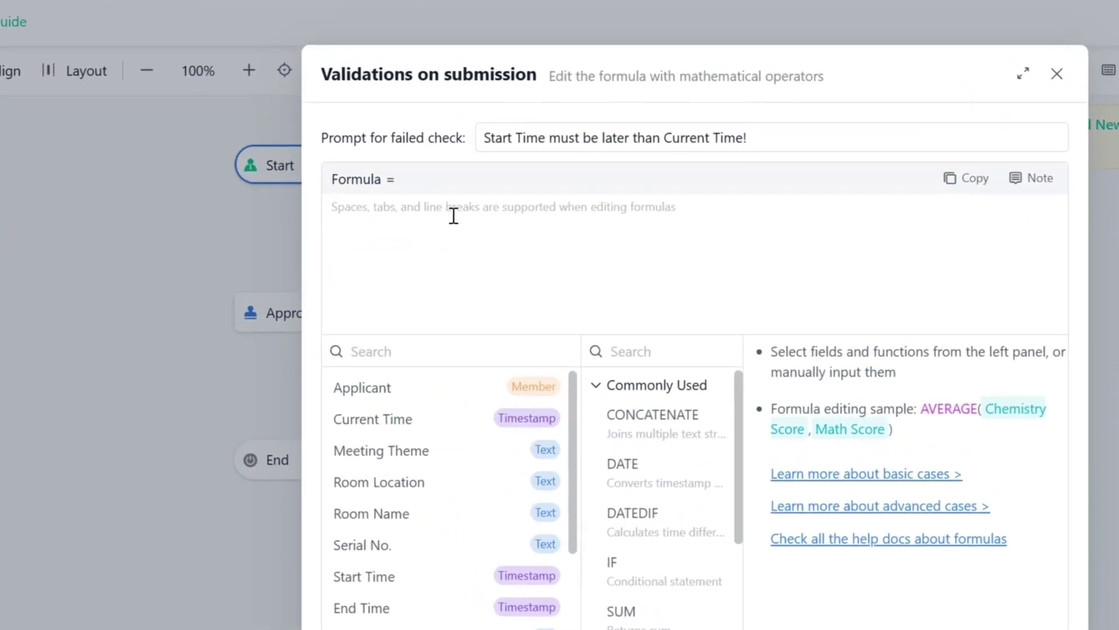
{"action": "left_click", "coordinate": [451, 423]}
{"action": "type", "text": "<"}
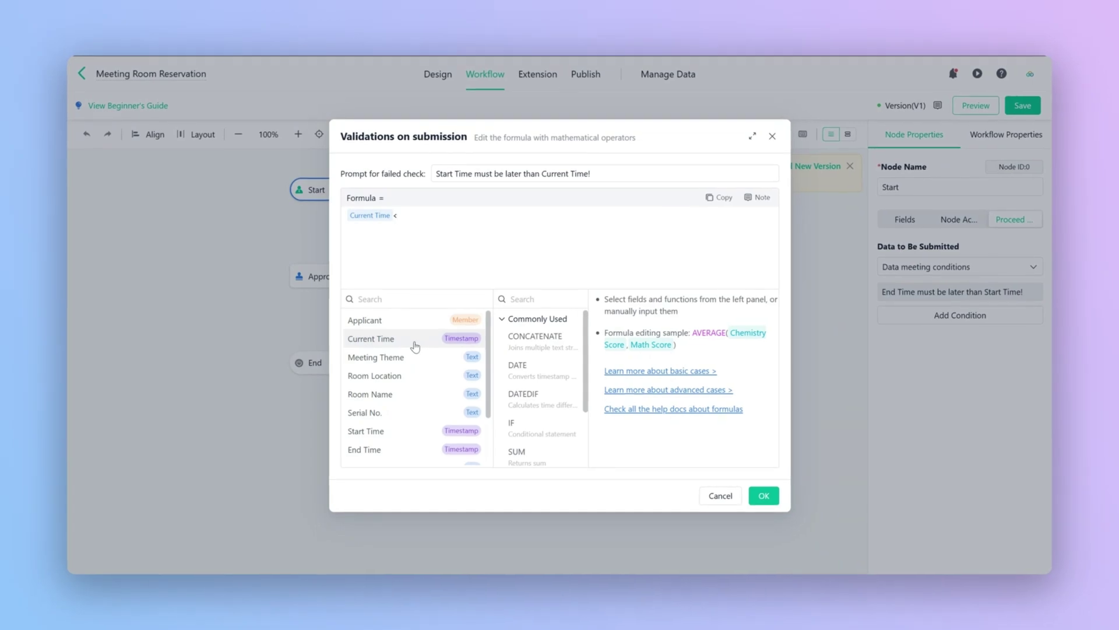
{"action": "left_click", "coordinate": [365, 430]}
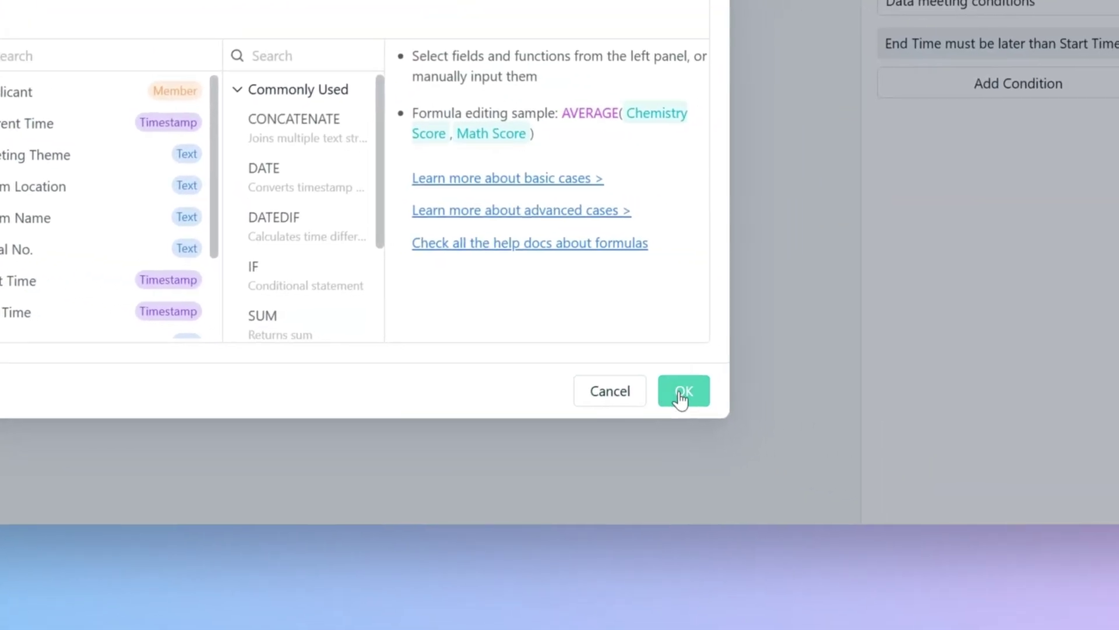
{"action": "left_click", "coordinate": [764, 495]}
Add the submission condition EXACT(Start Time Validation,'') with the failed-check prompt "Start time conflicts with existing reservations. Please modify and submit again!"
{"action": "left_click", "coordinate": [892, 157]}
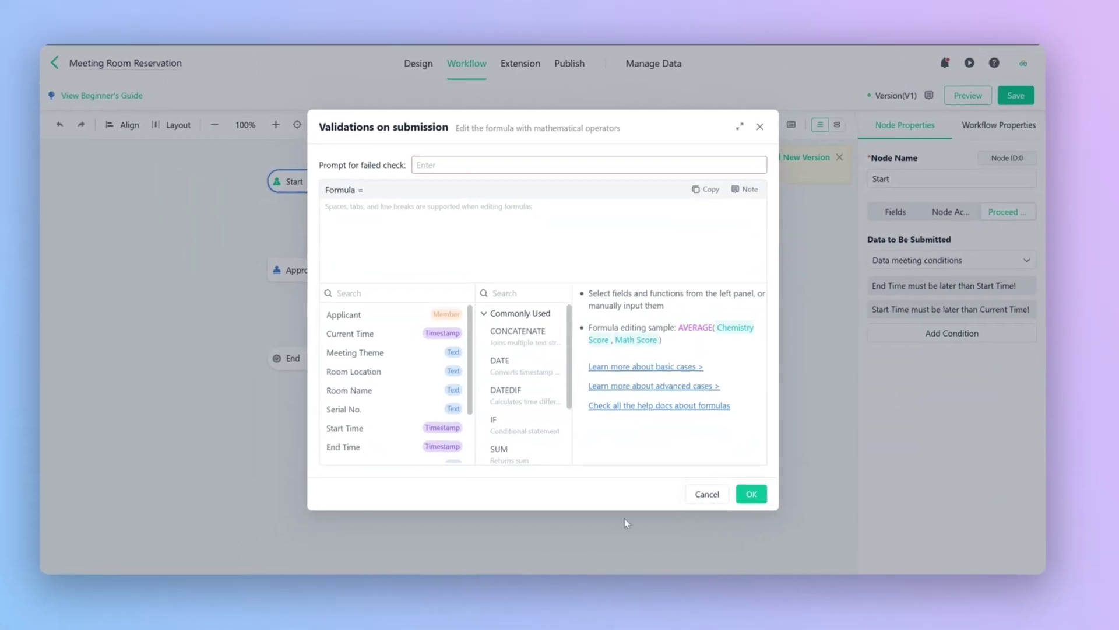
{"action": "left_click", "coordinate": [475, 175]}
{"action": "type", "text": "Start time conflicts with existing reservations. Please modify and submit again!"}
{"action": "left_click", "coordinate": [460, 220]}
{"action": "type", "text": "E"}
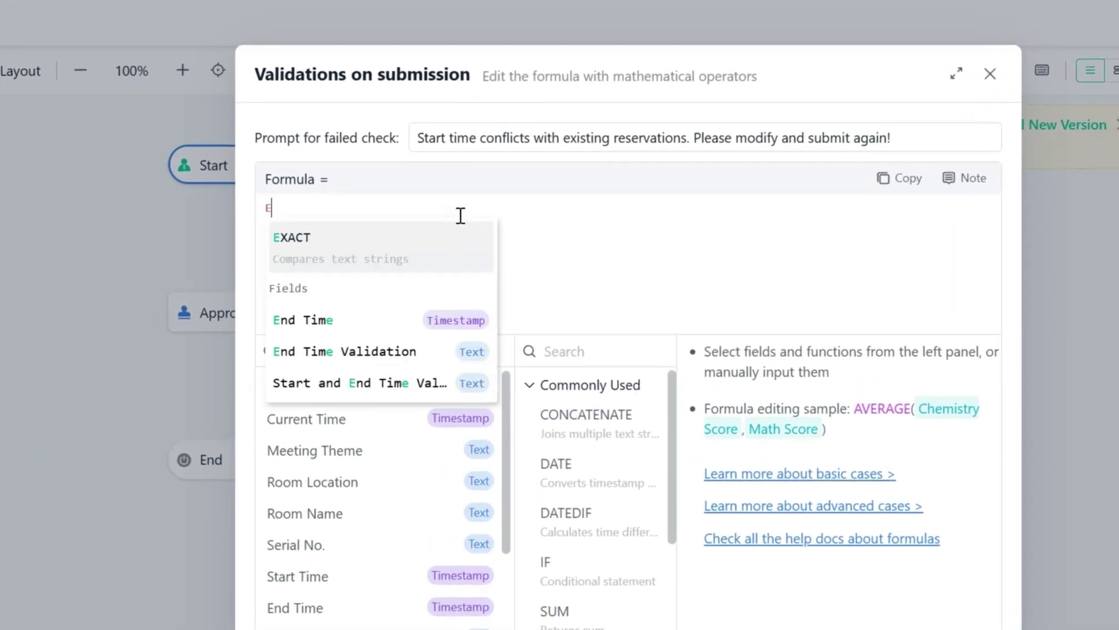
{"action": "left_click", "coordinate": [400, 238]}
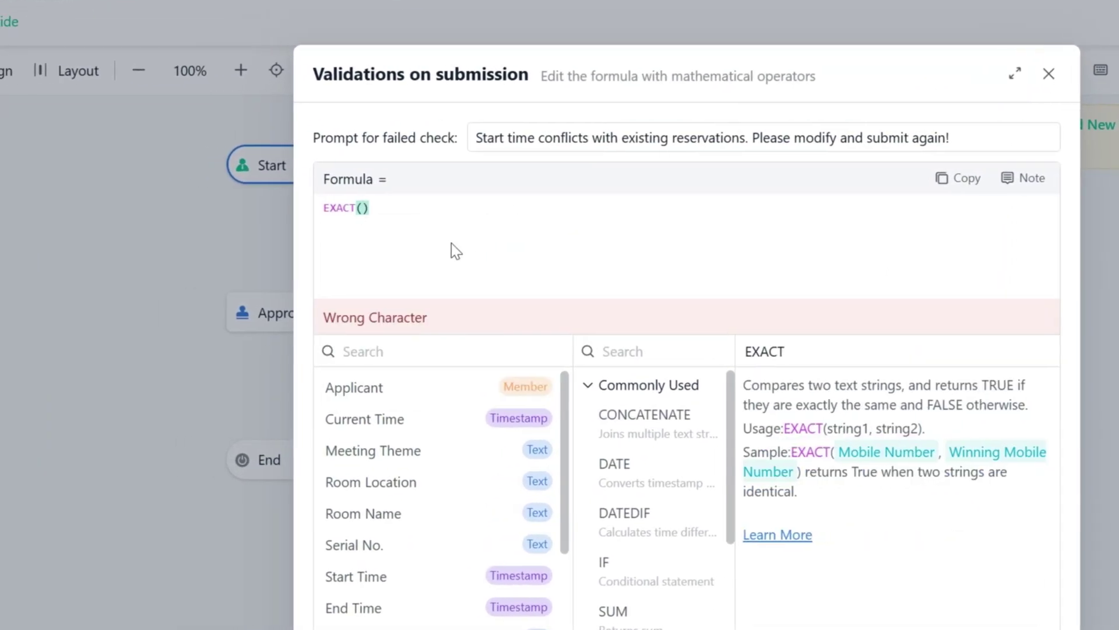
{"action": "scroll", "coordinate": [393, 478], "scroll_direction": "down", "scroll_amount": 3}
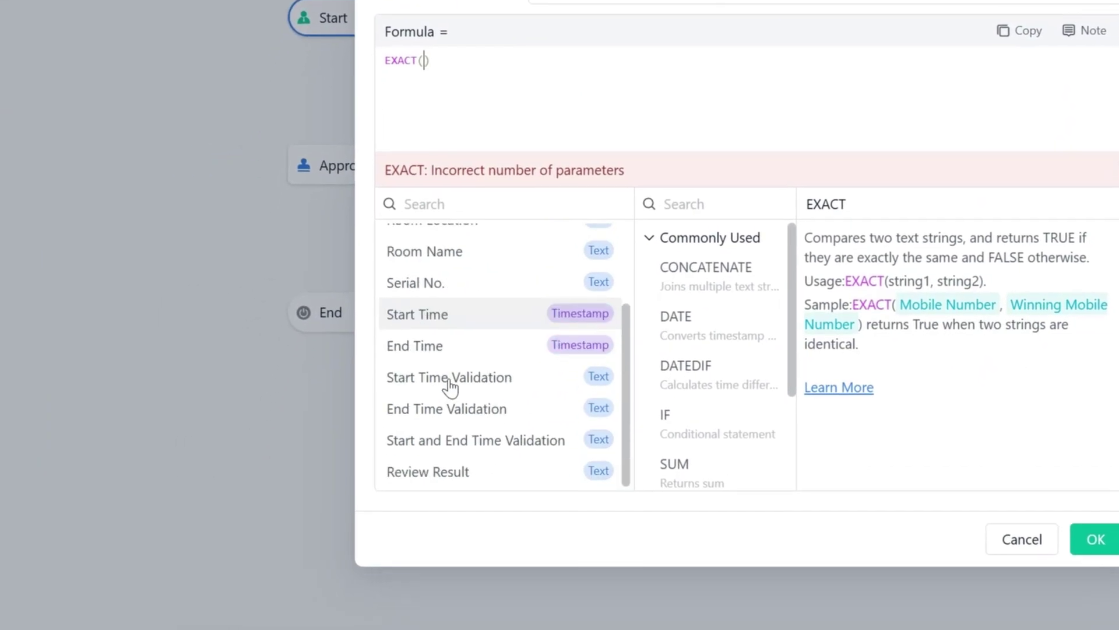
{"action": "left_click", "coordinate": [399, 530]}
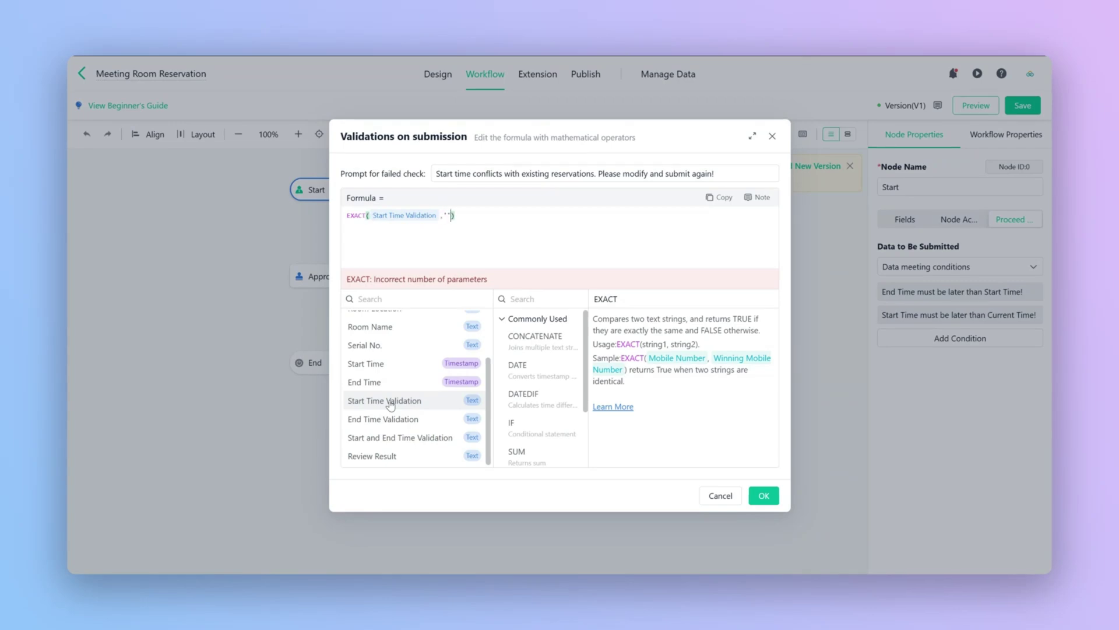
{"action": "left_click", "coordinate": [774, 495]}
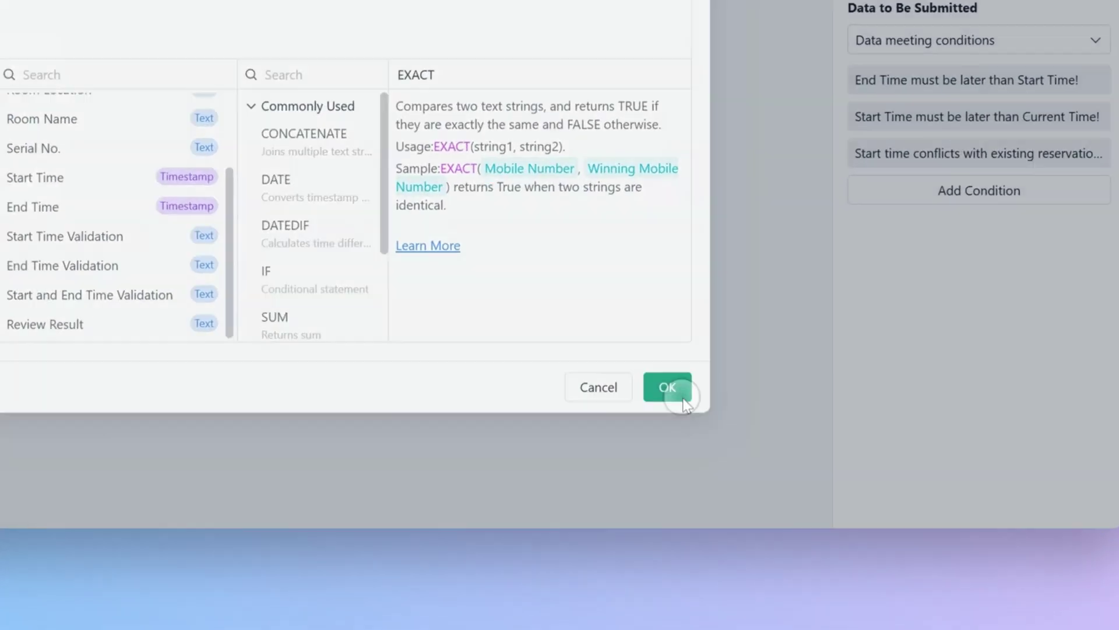
Add the submission condition EXACT(End Time Validation,'') with the failed-check prompt "End time conflicts with existing reservations. Please modify and submit again!"
{"action": "left_click", "coordinate": [965, 362]}
{"action": "type", "text": "End time conflicts with existing reservations. Please modify and submit again!"}
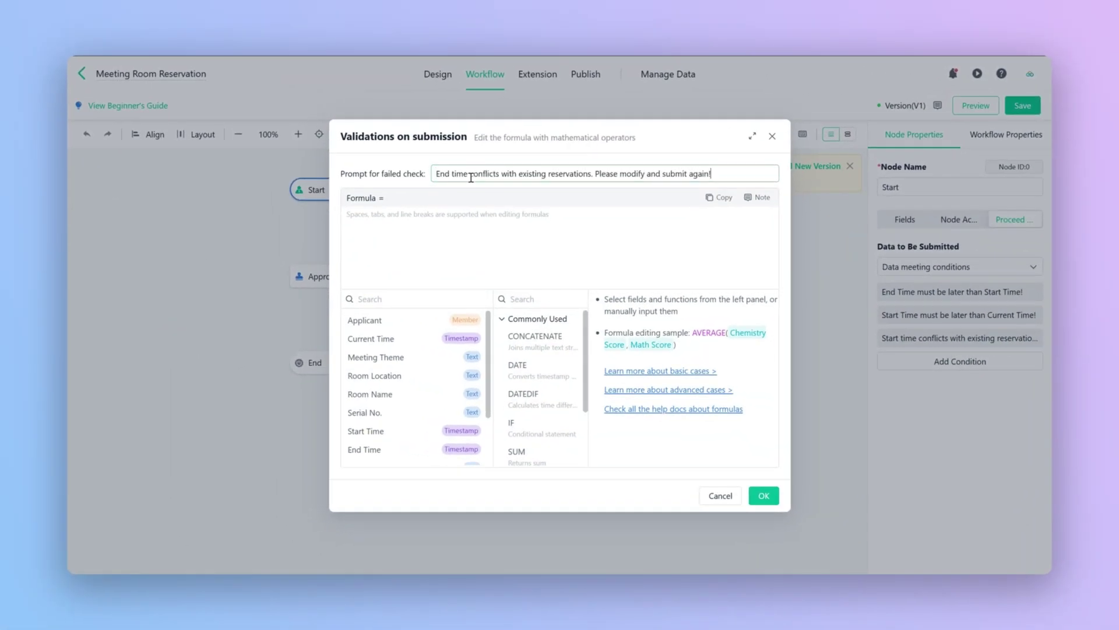
{"action": "left_click", "coordinate": [435, 215]}
{"action": "type", "text": "E"}
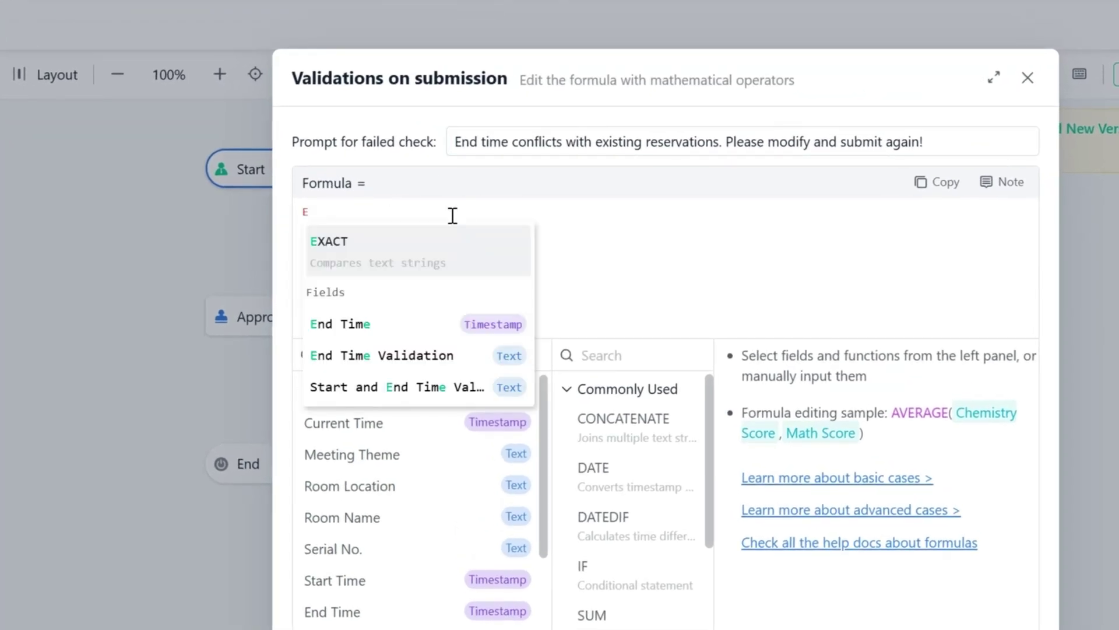
{"action": "left_click", "coordinate": [446, 249]}
{"action": "scroll", "coordinate": [393, 521], "scroll_direction": "down", "scroll_amount": 3}
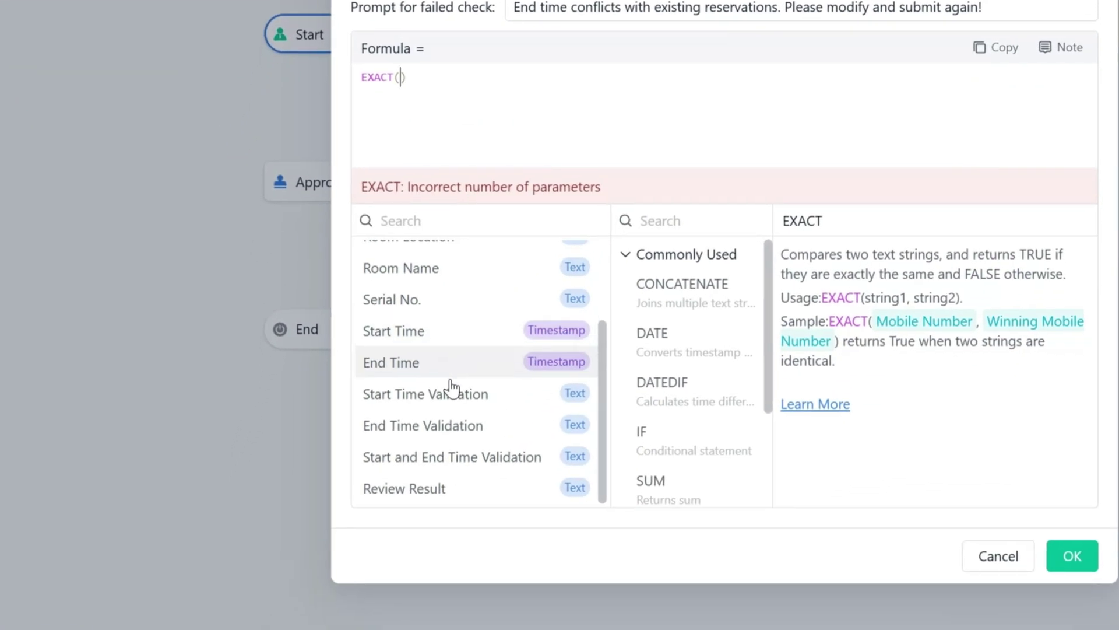
{"action": "left_click", "coordinate": [435, 425]}
{"action": "type", "text": ",'"}
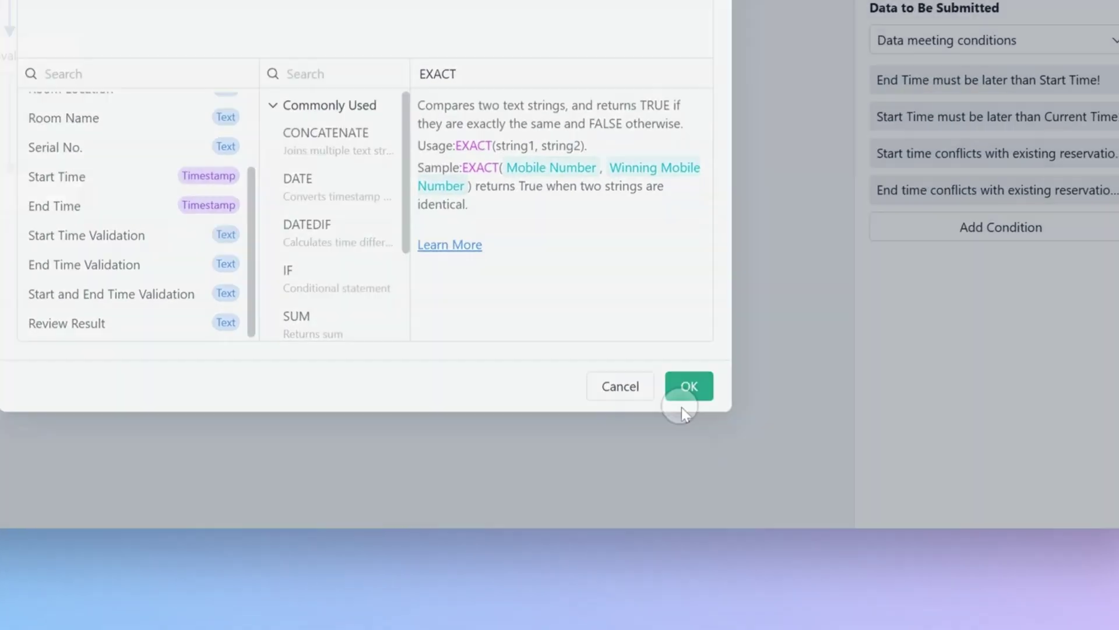
{"action": "left_click", "coordinate": [764, 495]}
Add the submission condition EXACT(Start and End Time Validation,'') with the failed-check prompt "Both start and end times conflict with existing reservations. Please modify and submit again!"
{"action": "left_click", "coordinate": [961, 385]}
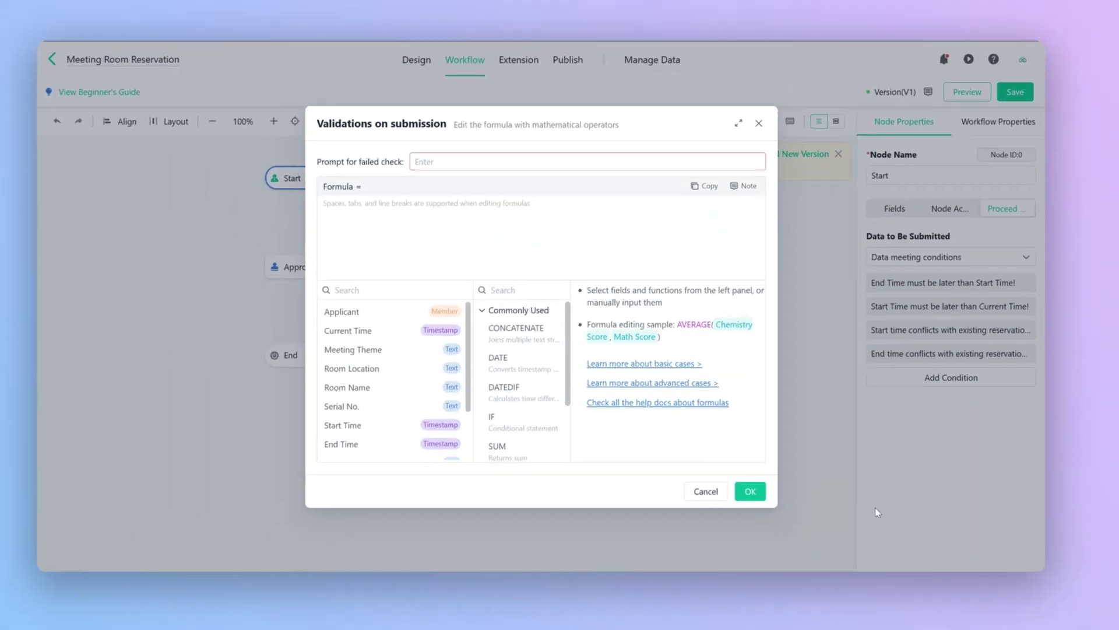
{"action": "left_click", "coordinate": [420, 162]}
{"action": "type", "text": "Both start and end times conflict with existing reservations. Please modify and submit again!"}
{"action": "left_click", "coordinate": [402, 225]}
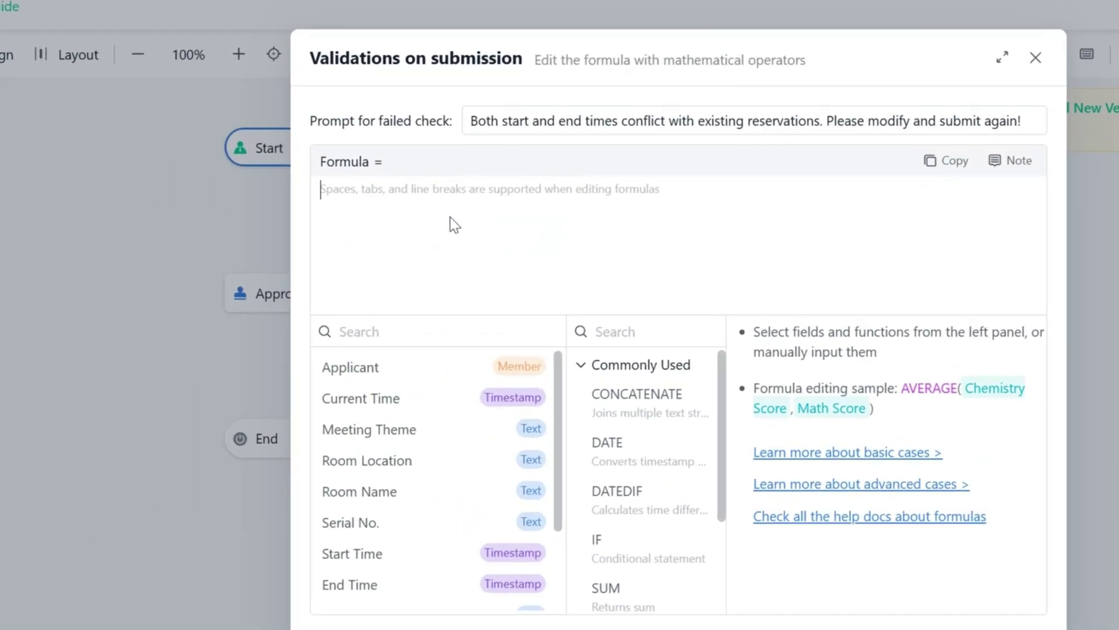
{"action": "type", "text": "E"}
{"action": "left_click", "coordinate": [450, 218]}
{"action": "scroll", "coordinate": [452, 482], "scroll_direction": "down", "scroll_amount": 3}
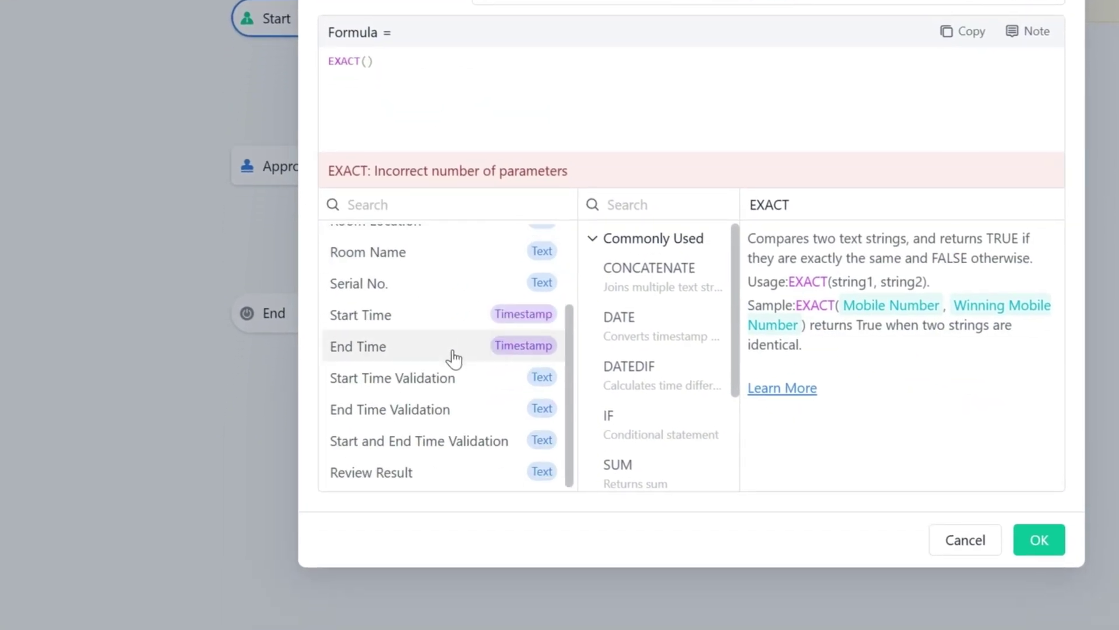
{"action": "left_click", "coordinate": [434, 570]}
{"action": "type", "text": ","}
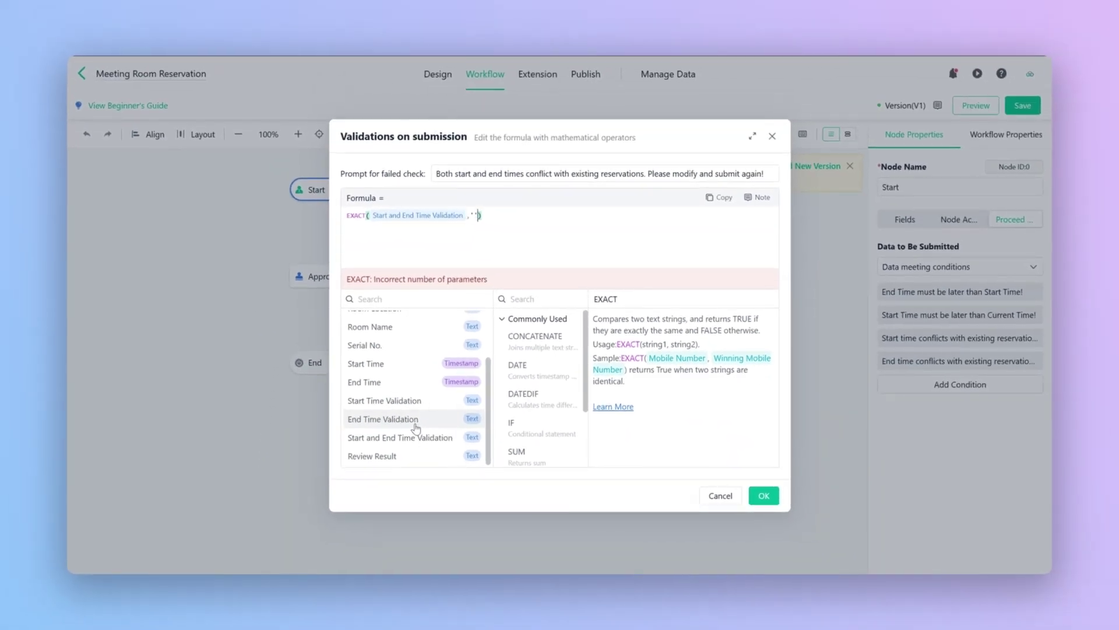
{"action": "left_click", "coordinate": [764, 495]}
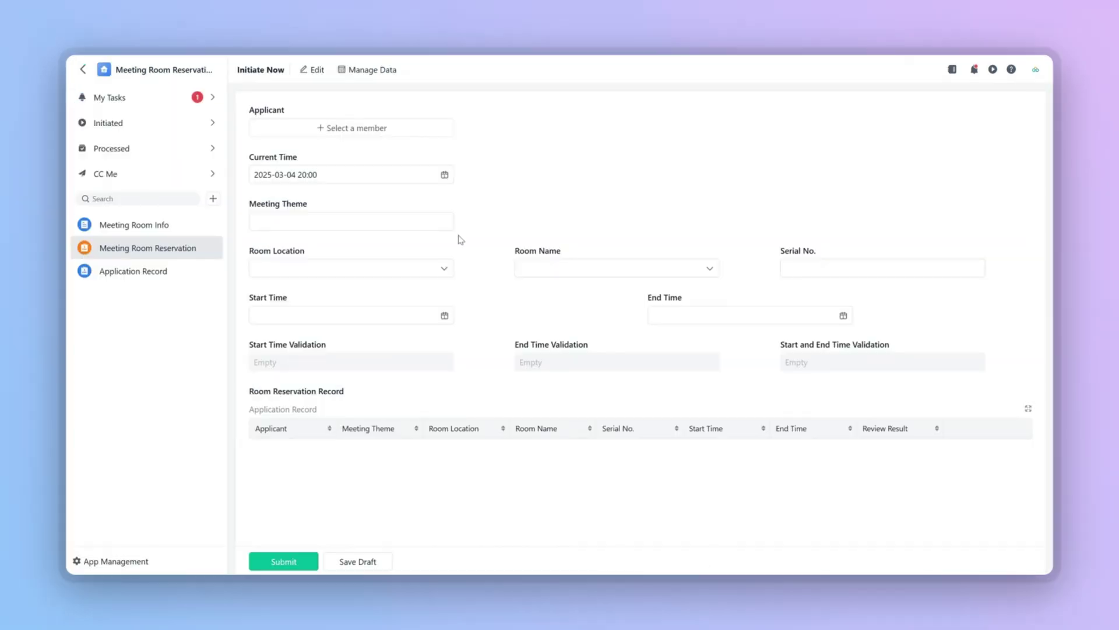
In the Meeting Room Reservation form, choose the applicant, enter the theme "weekly meeting", and select room location F2 and room name 301
{"action": "left_click", "coordinate": [382, 125]}
{"action": "left_click", "coordinate": [289, 170]}
{"action": "left_click", "coordinate": [416, 352]}
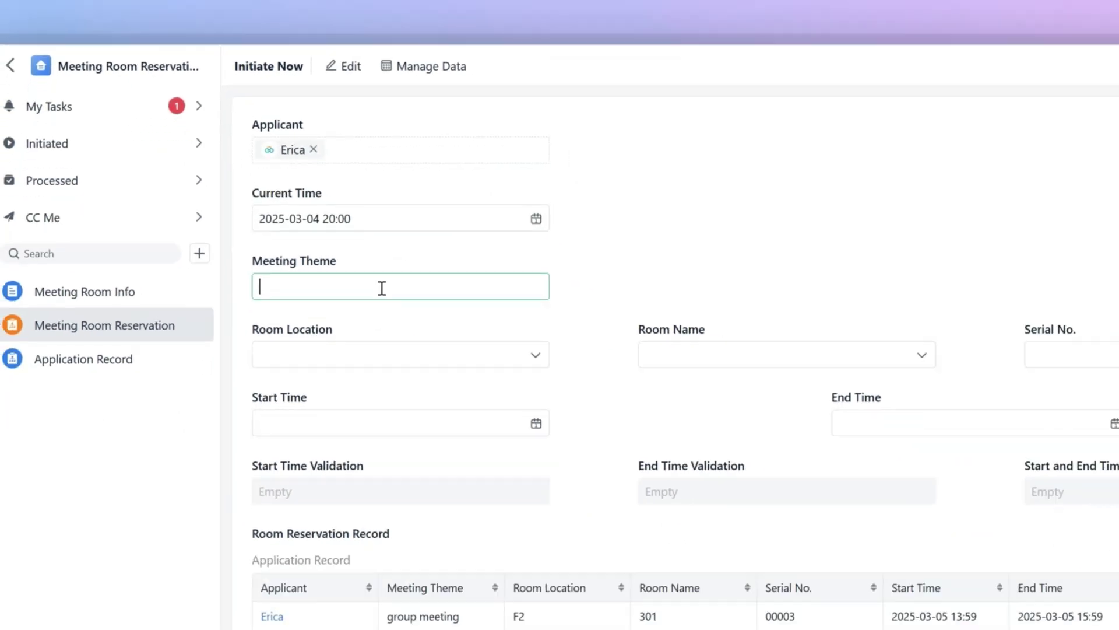
{"action": "type", "text": "weekly meeting"}
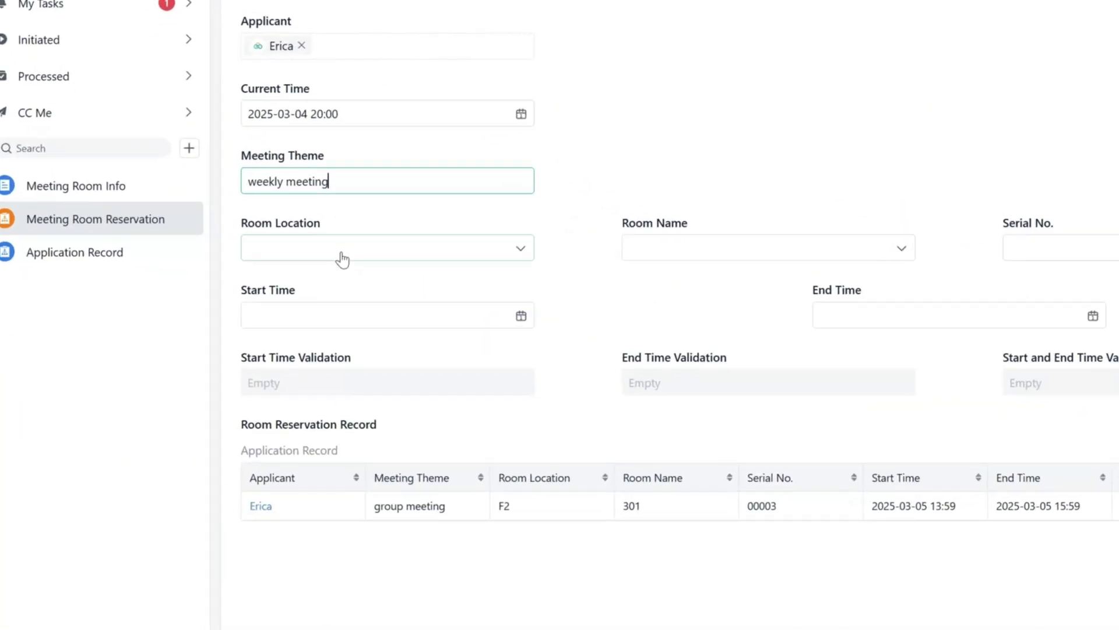
{"action": "left_click", "coordinate": [320, 269]}
{"action": "left_click", "coordinate": [315, 327]}
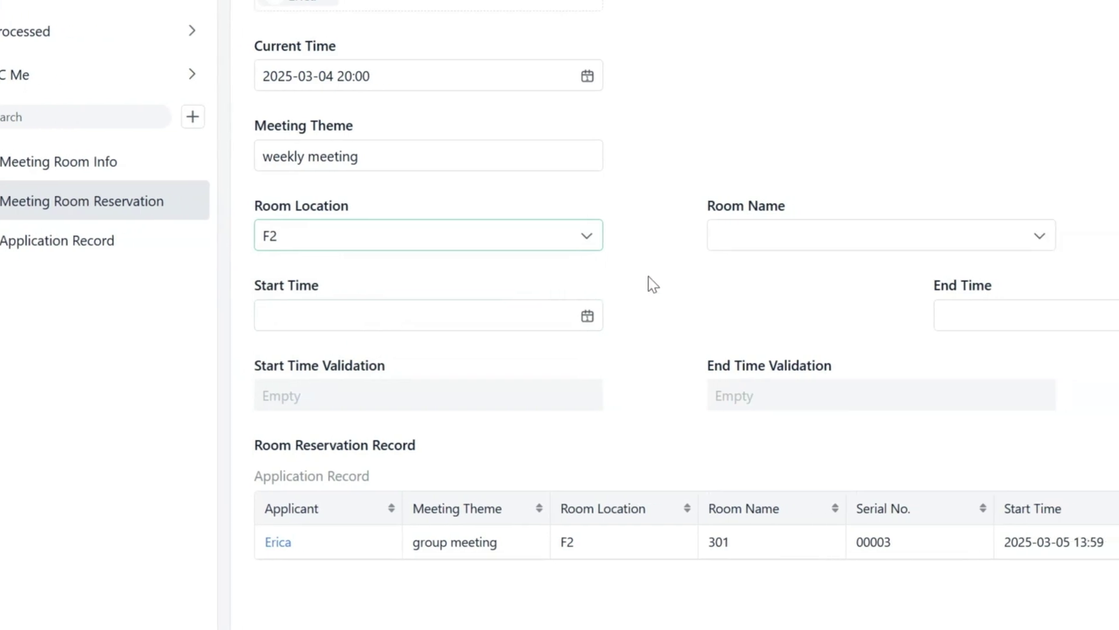
{"action": "left_click", "coordinate": [758, 242]}
{"action": "left_click", "coordinate": [769, 308]}
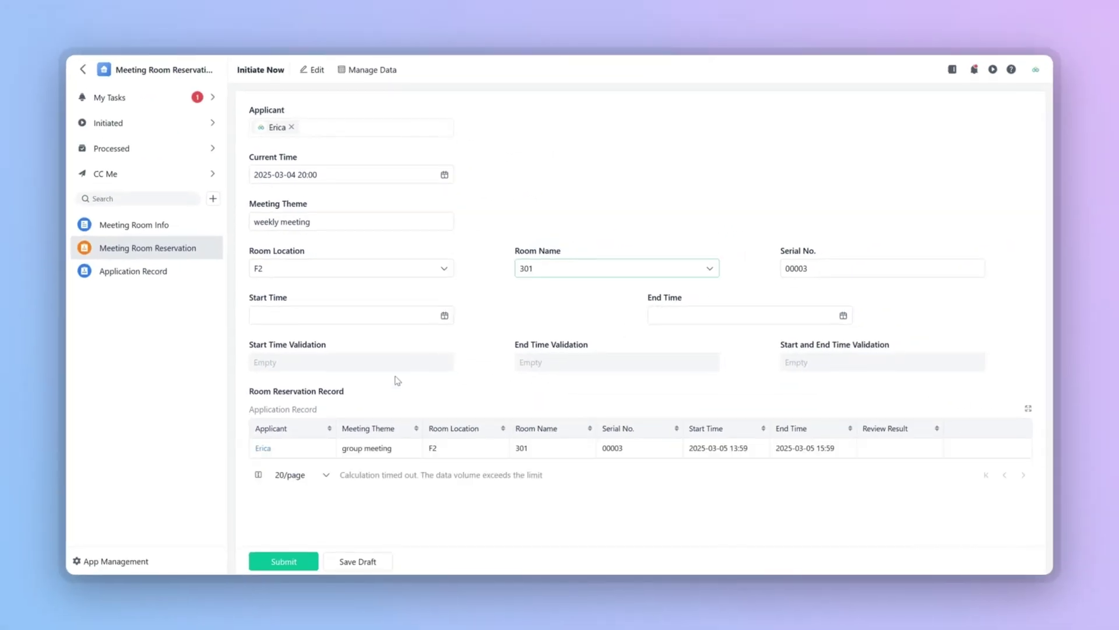
{"action": "left_click", "coordinate": [418, 315]}
{"action": "left_click", "coordinate": [309, 401]}
{"action": "left_click", "coordinate": [428, 398]}
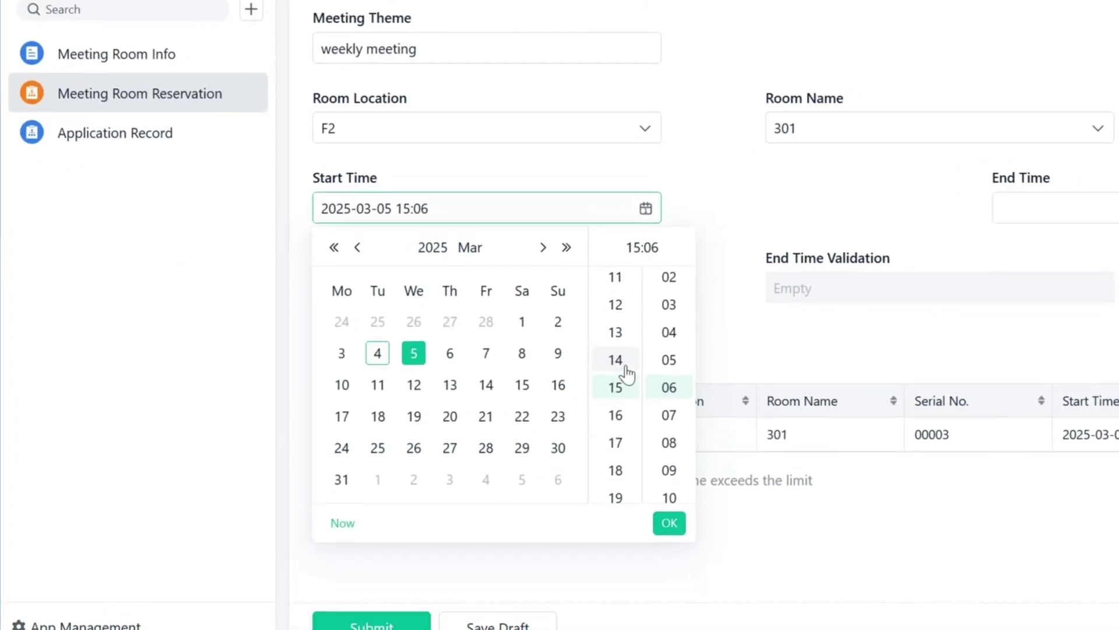
{"action": "left_click", "coordinate": [669, 523]}
{"action": "left_click", "coordinate": [1079, 208]}
{"action": "left_click", "coordinate": [1092, 353]}
{"action": "left_click", "coordinate": [1118, 522]}
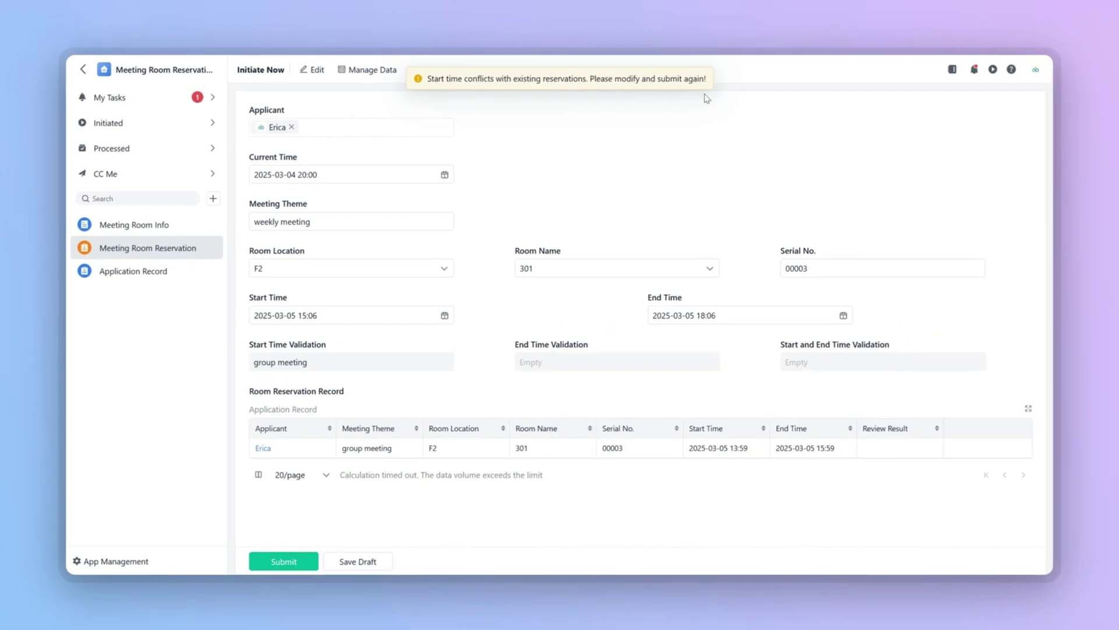
{"action": "left_click", "coordinate": [443, 315]}
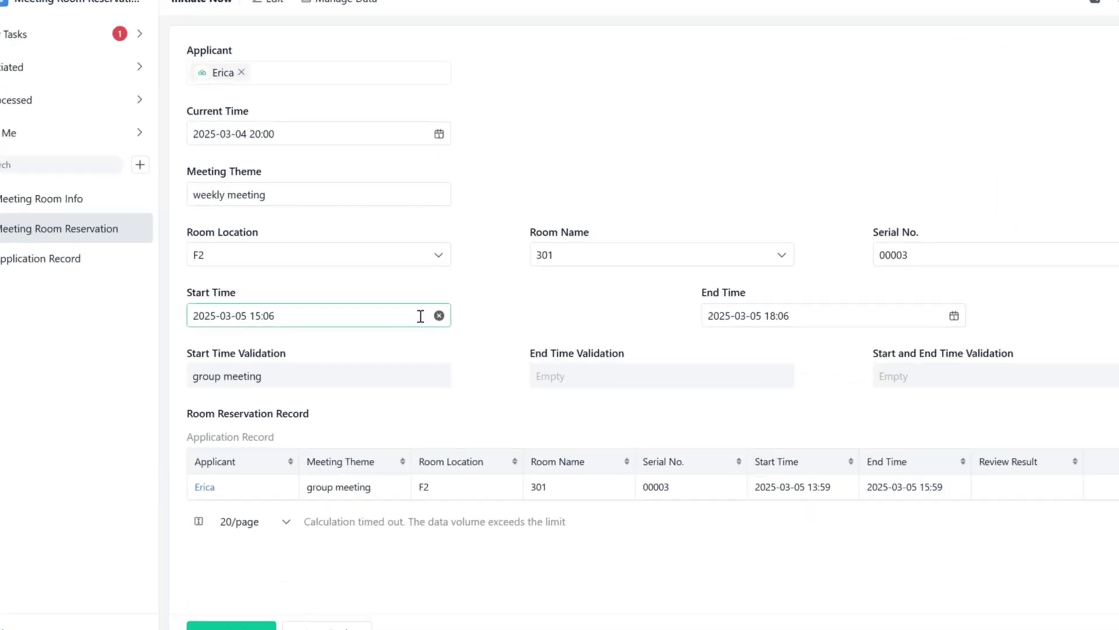
{"action": "left_click", "coordinate": [427, 421]}
{"action": "left_click", "coordinate": [459, 500]}
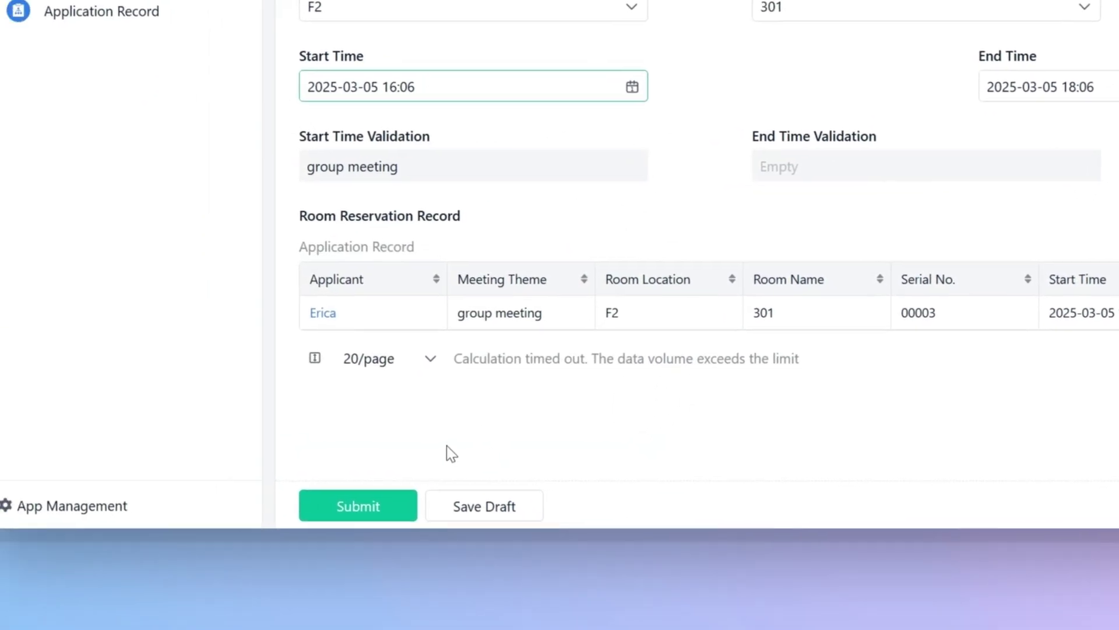
{"action": "left_click", "coordinate": [208, 514]}
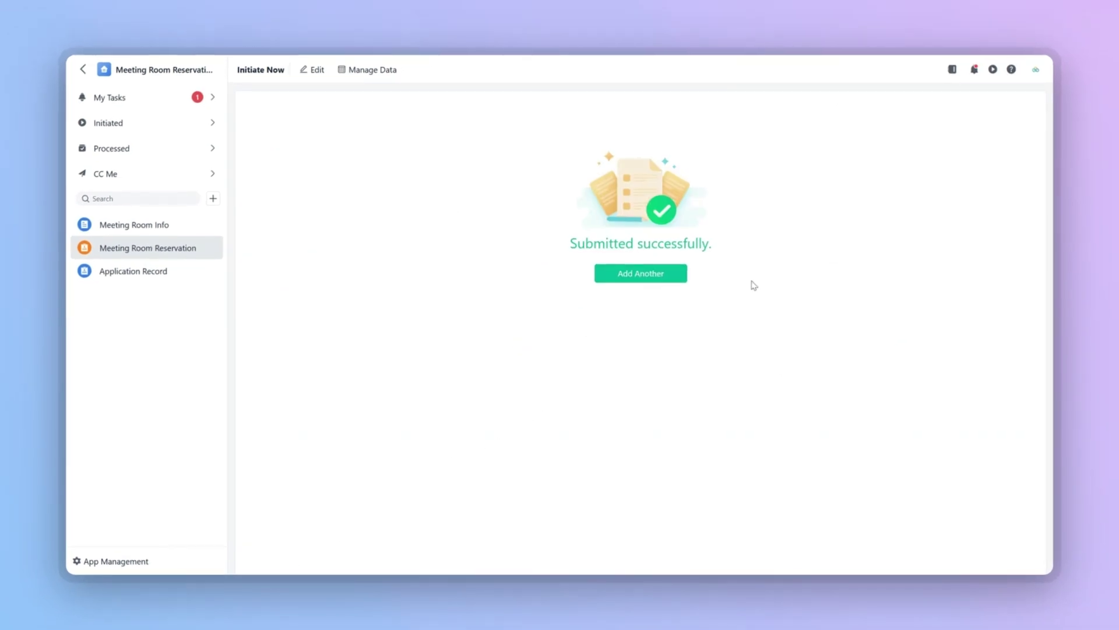